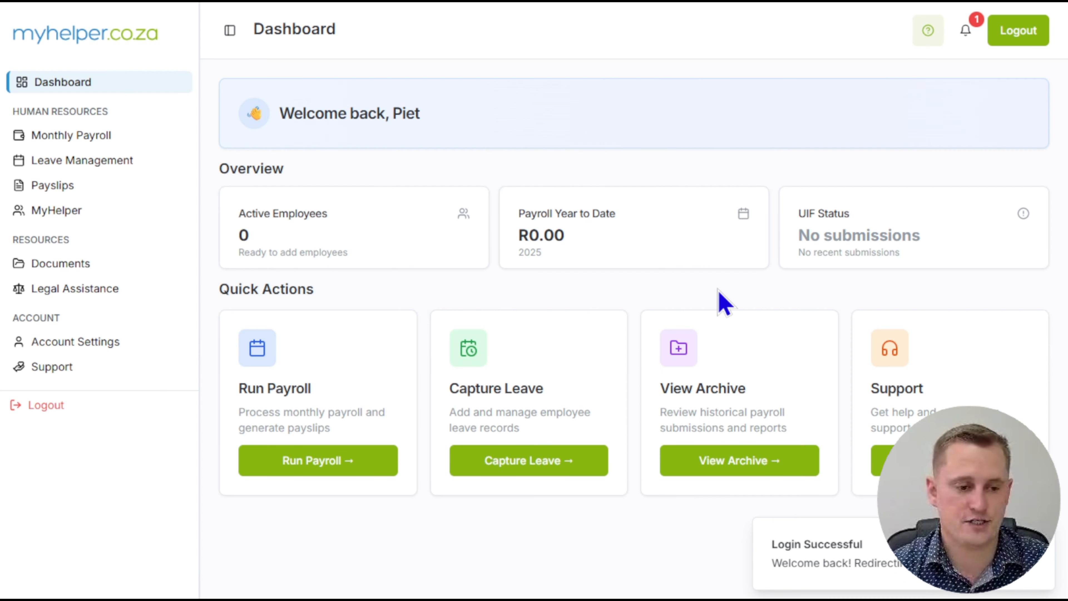
- Start a new employee record in MyHelper and enter the employee's first and last name
left_click(68, 225)
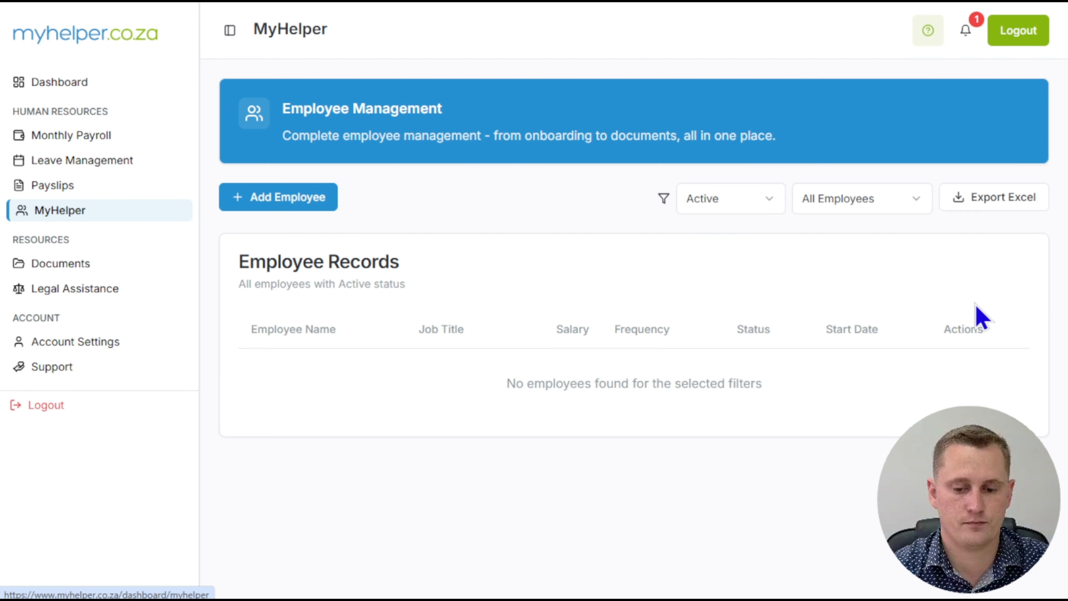
left_click(302, 202)
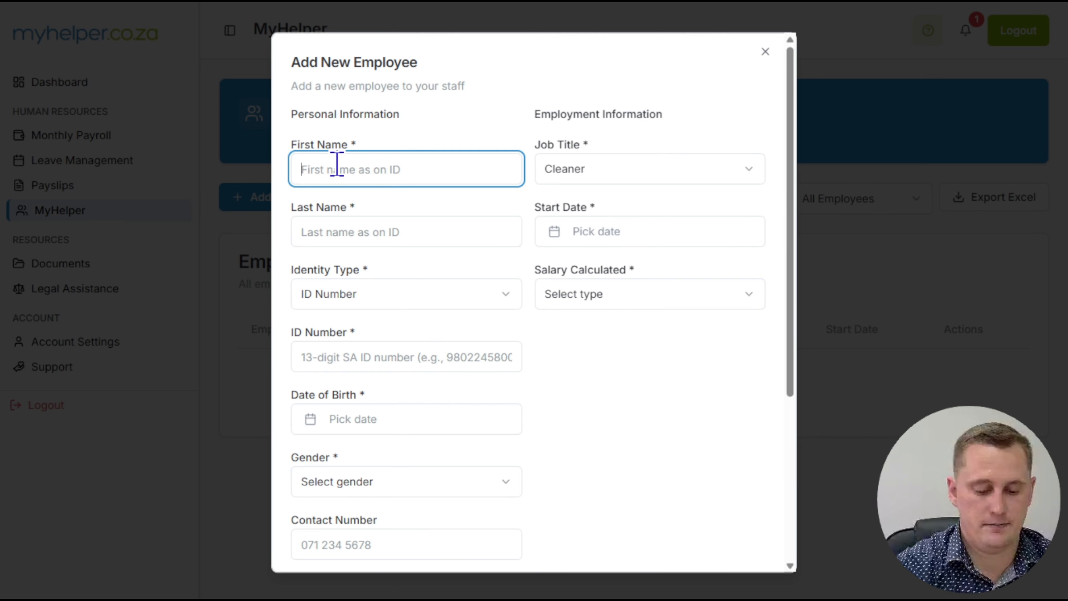
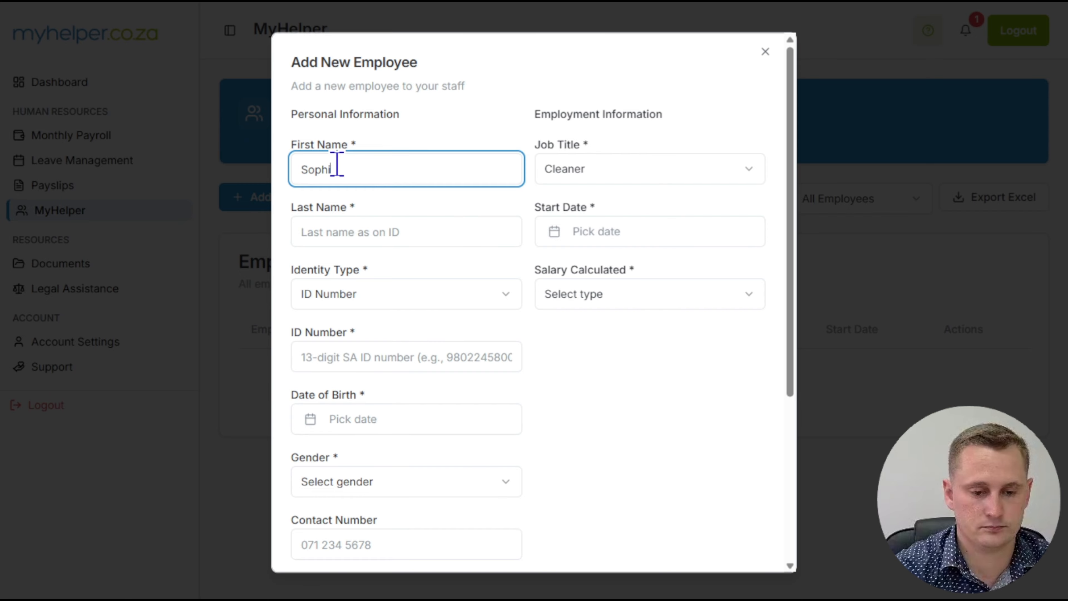
key("Tab")
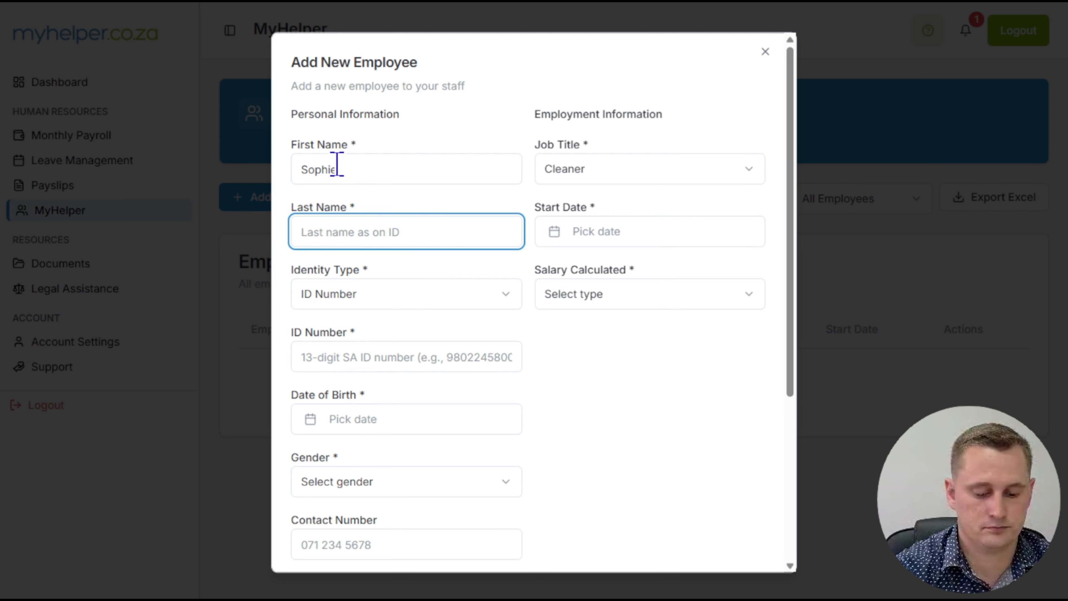
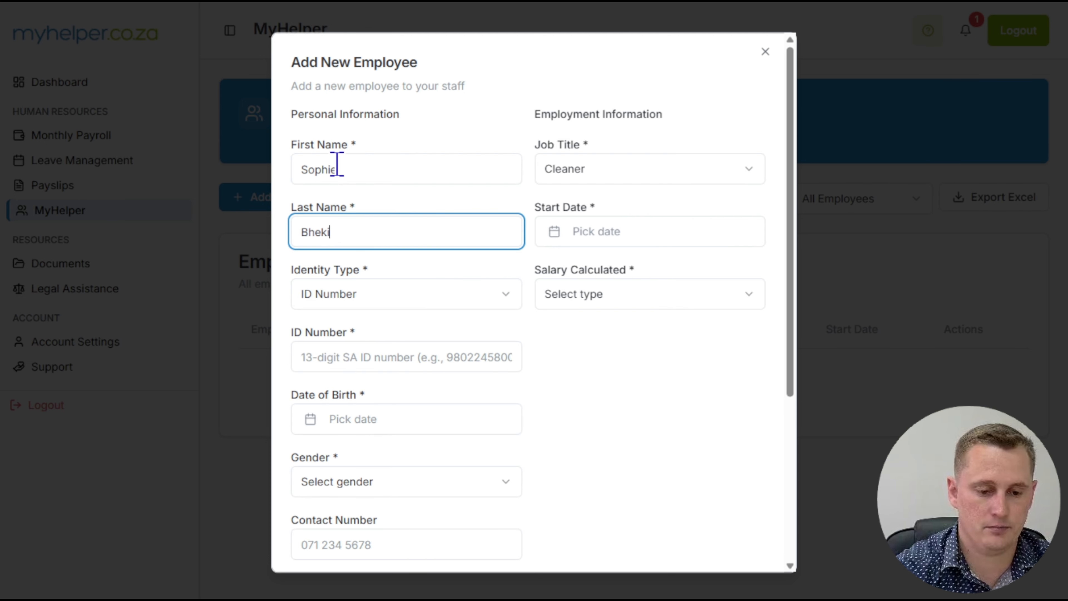
- Choose ID Number as the identity type and enter the employee's 13-digit ID number
left_click(408, 301)
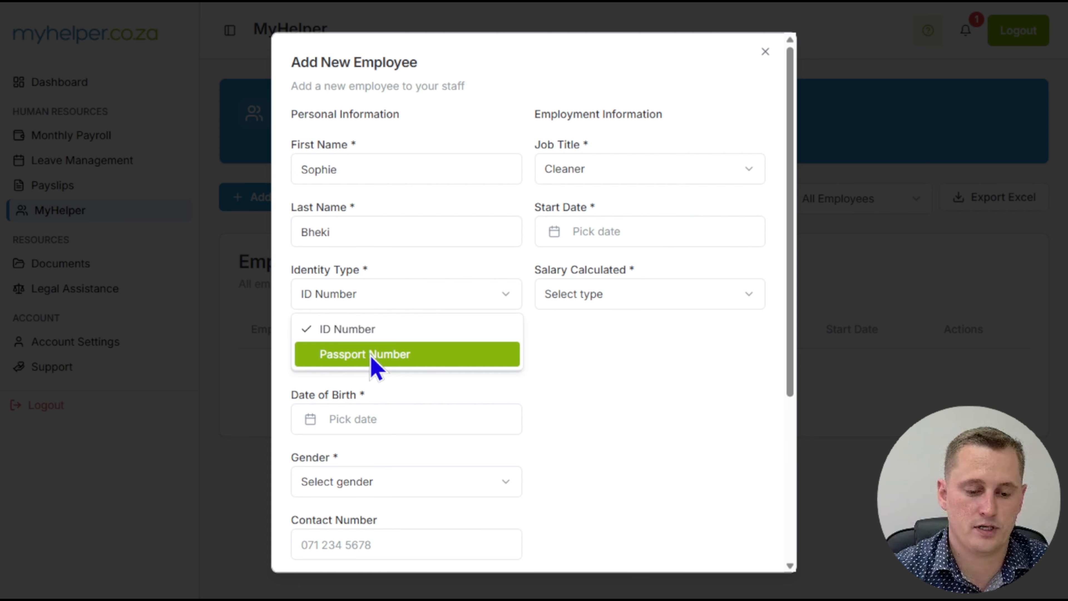
left_click(370, 333)
scroll(465, 291, "down", 3)
left_click(369, 200)
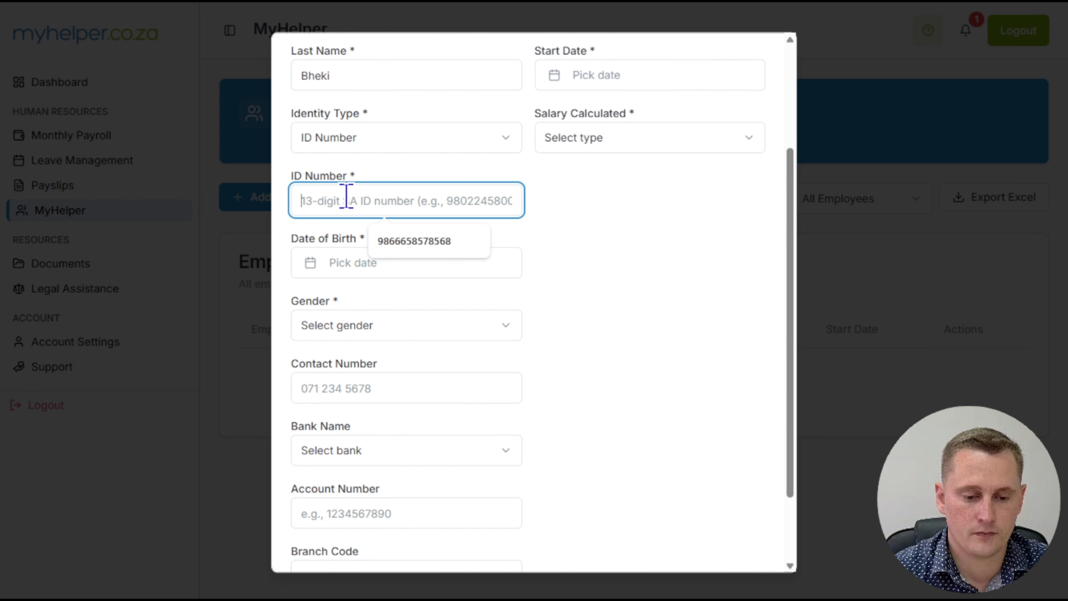
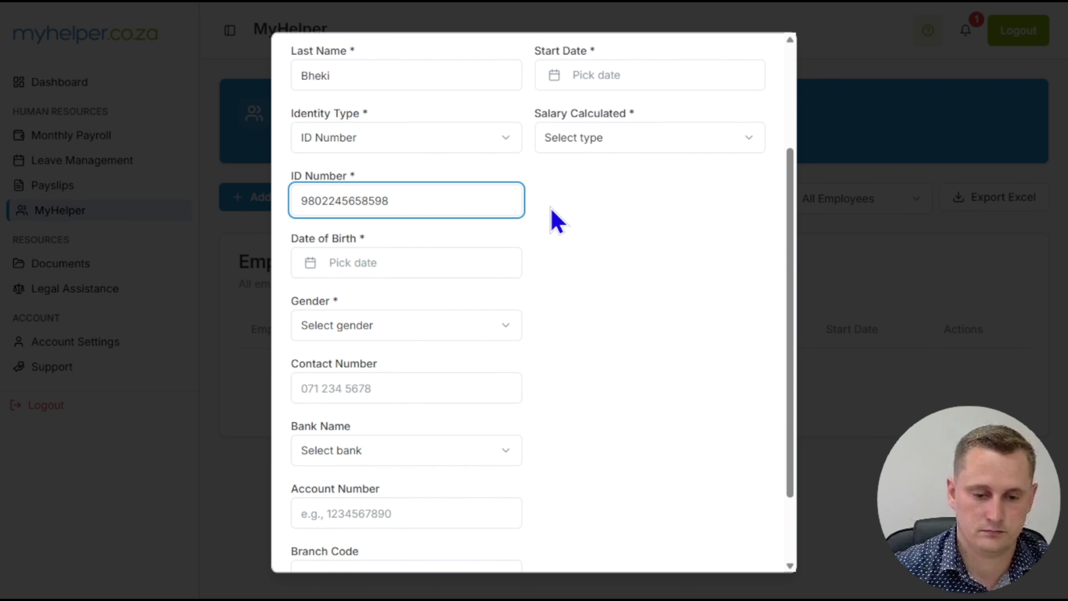
- Set the employee's date of birth to match the ID number
left_click(372, 271)
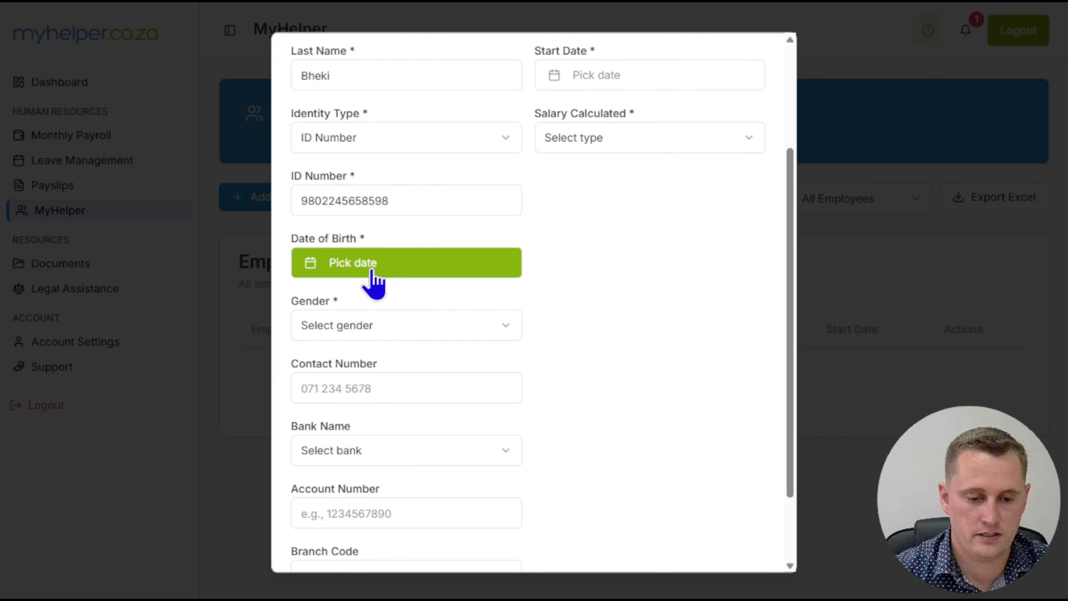
left_click(393, 304)
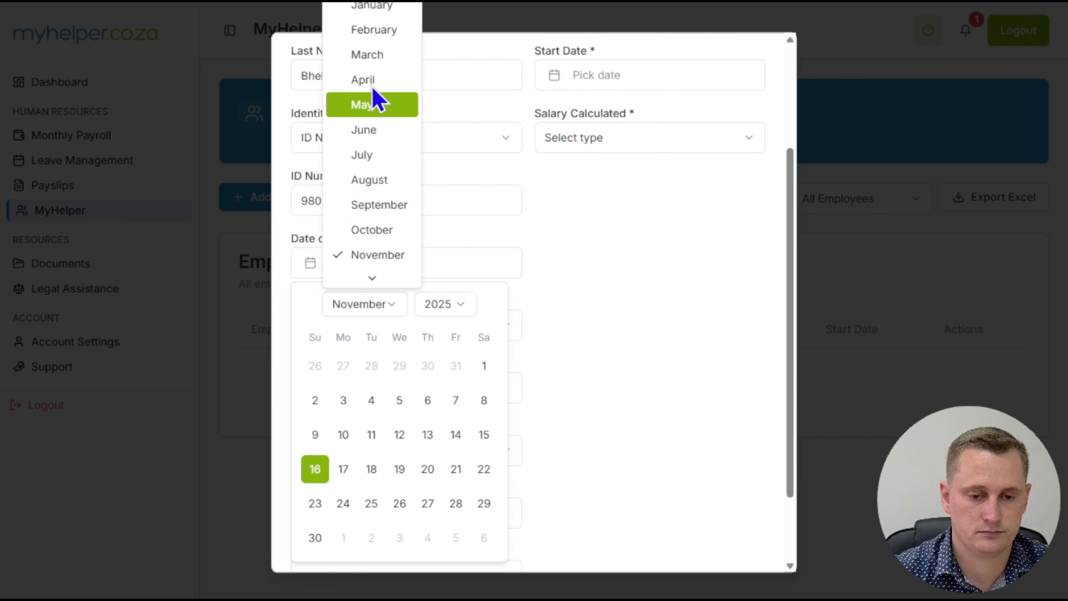
left_click(371, 39)
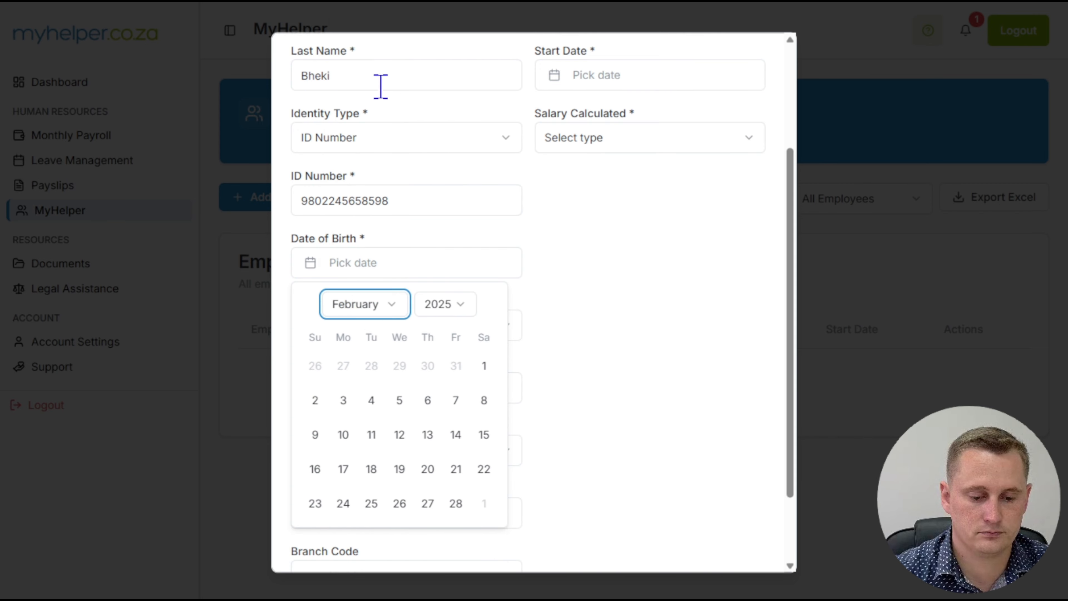
left_click(446, 309)
type("1998")
key("Return")
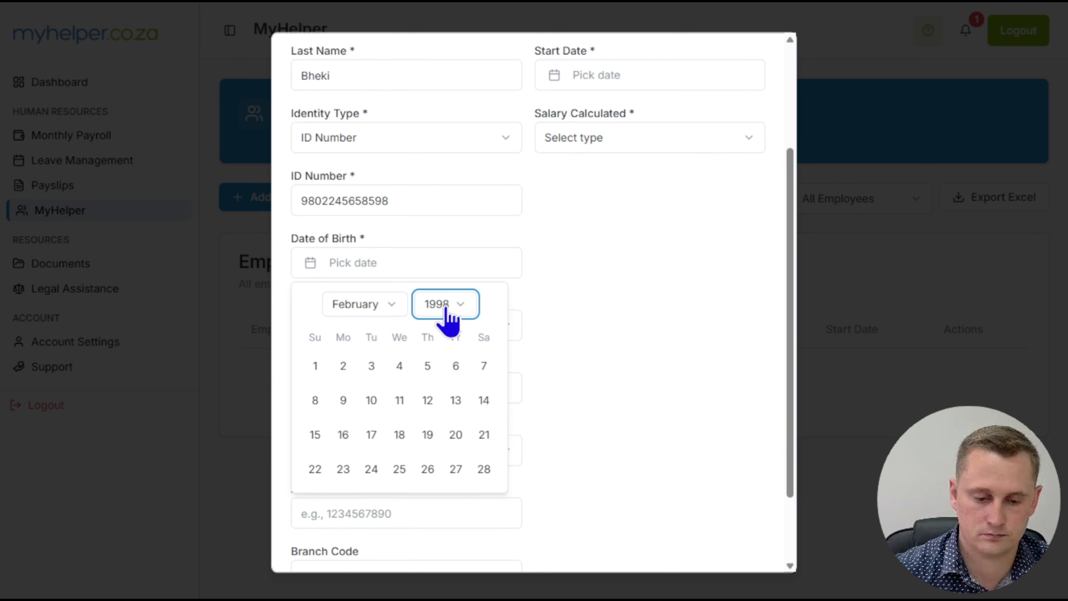
left_click(371, 470)
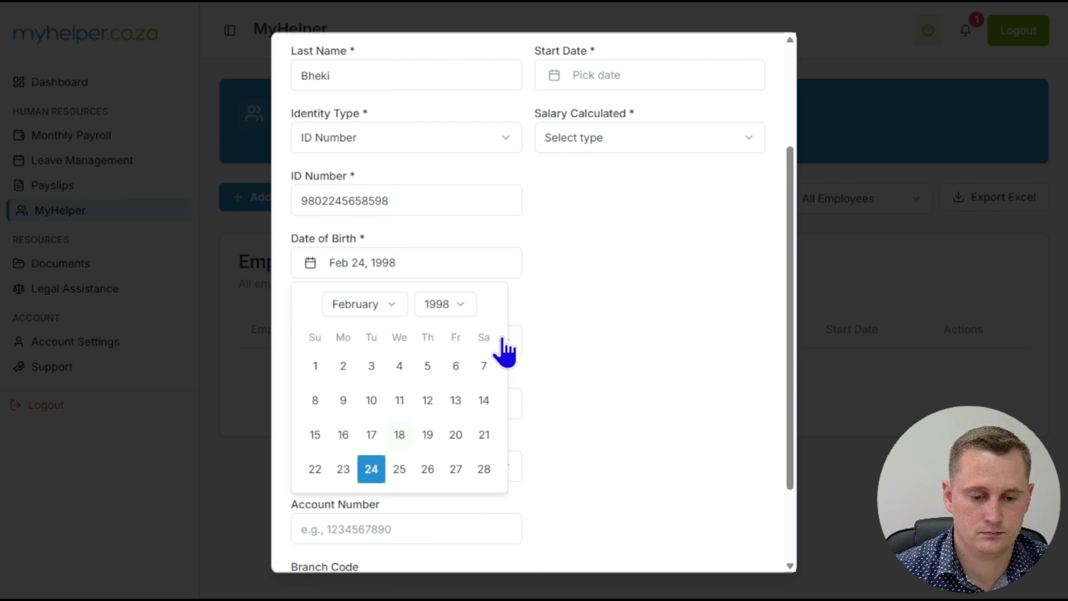
- Set the employee's gender to Female and fill in the contact number
scroll(589, 305, "down", 3)
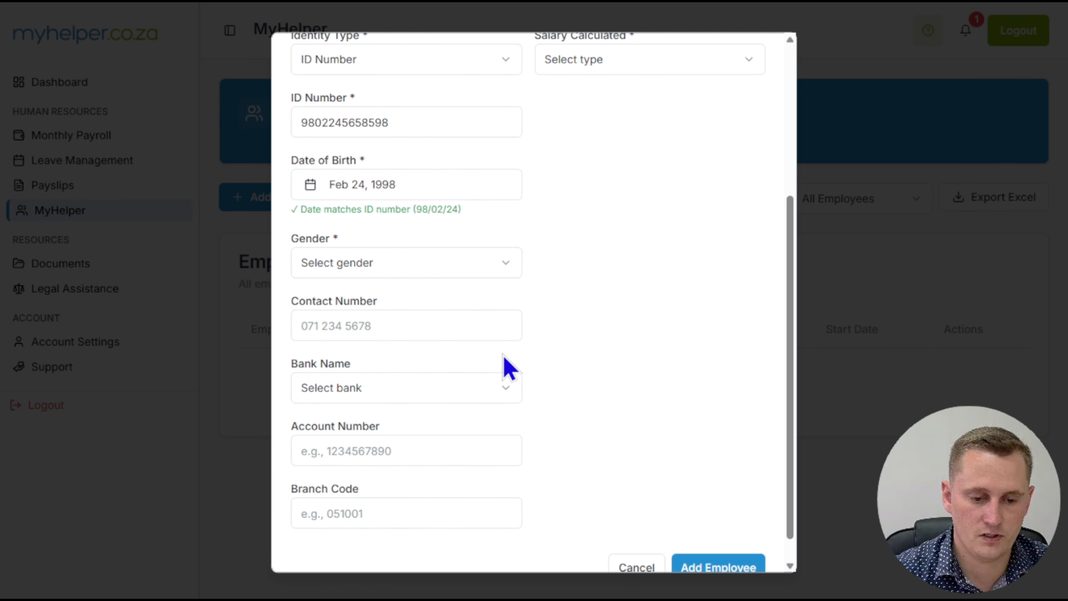
left_click(362, 263)
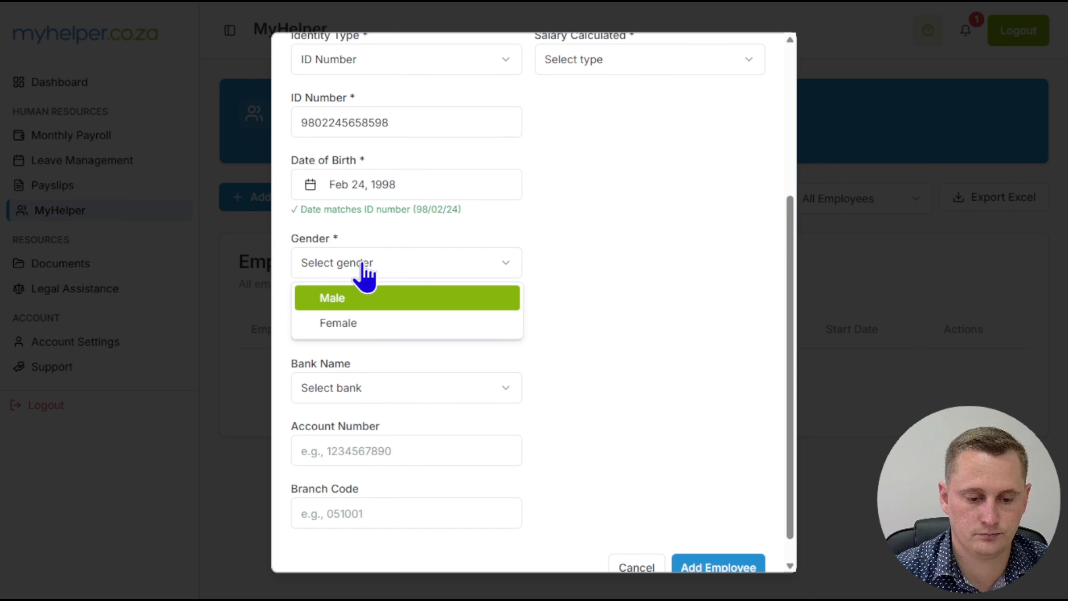
left_click(352, 326)
scroll(547, 313, "down", 1)
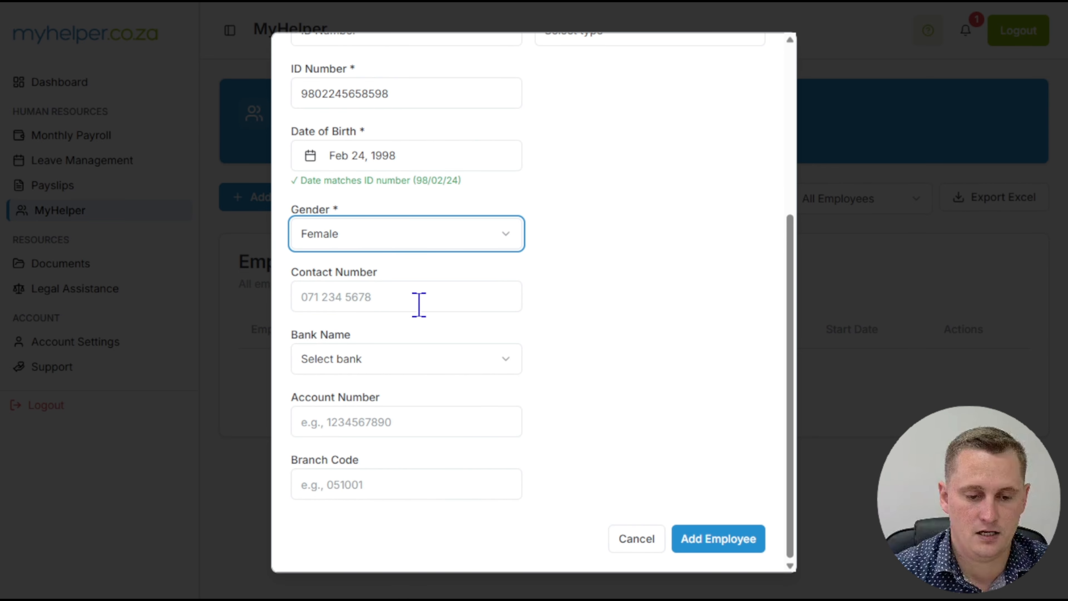
left_click(350, 298)
left_click(423, 344)
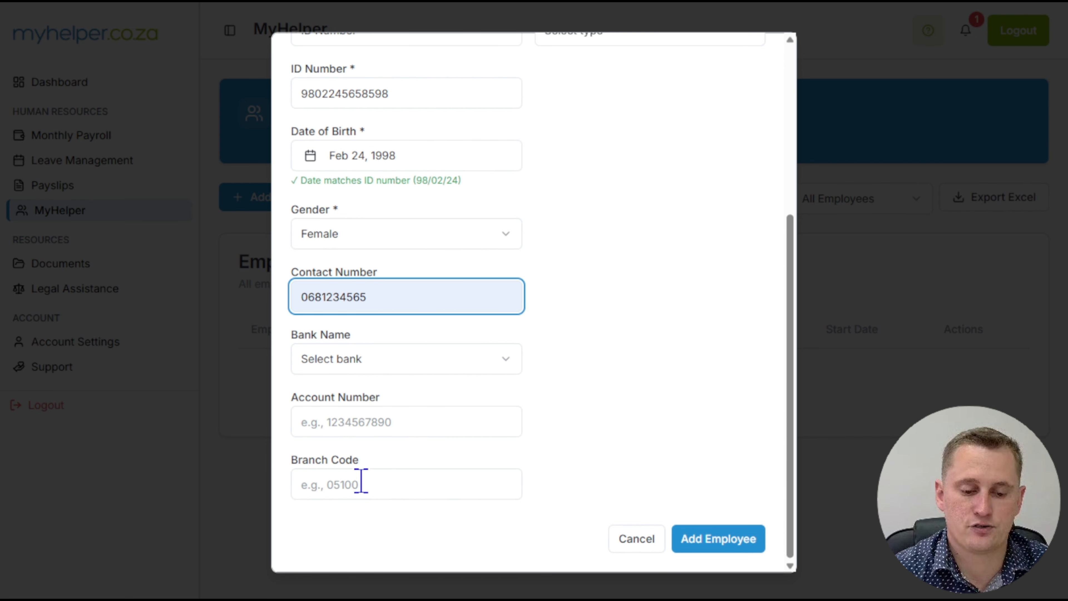
- Fill in the banking details with Standard Bank, the employee's account number and branch code 20004
left_click(354, 361)
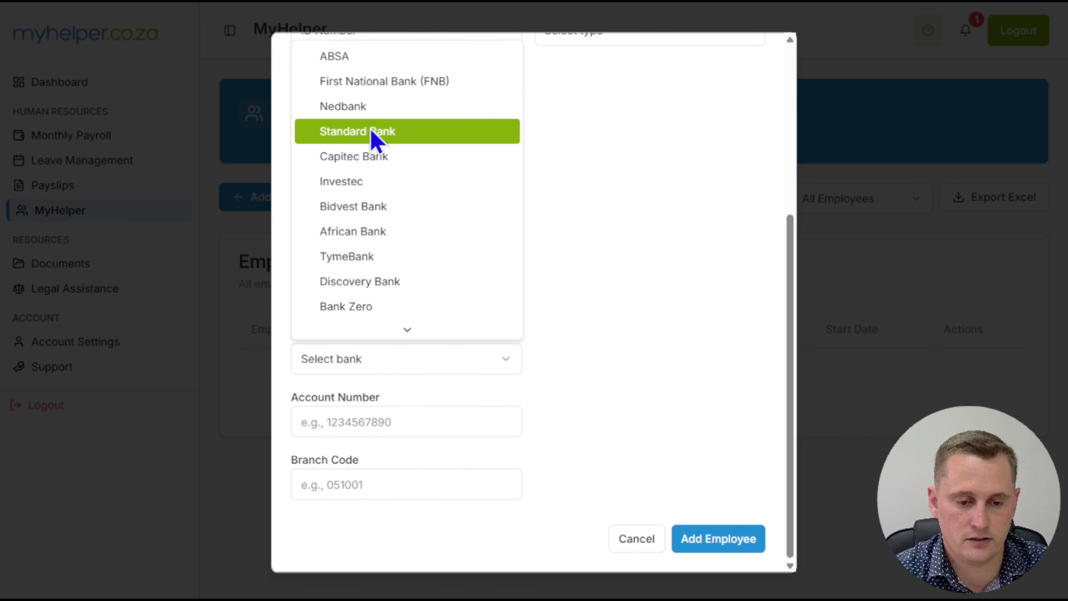
left_click(367, 132)
left_click(332, 421)
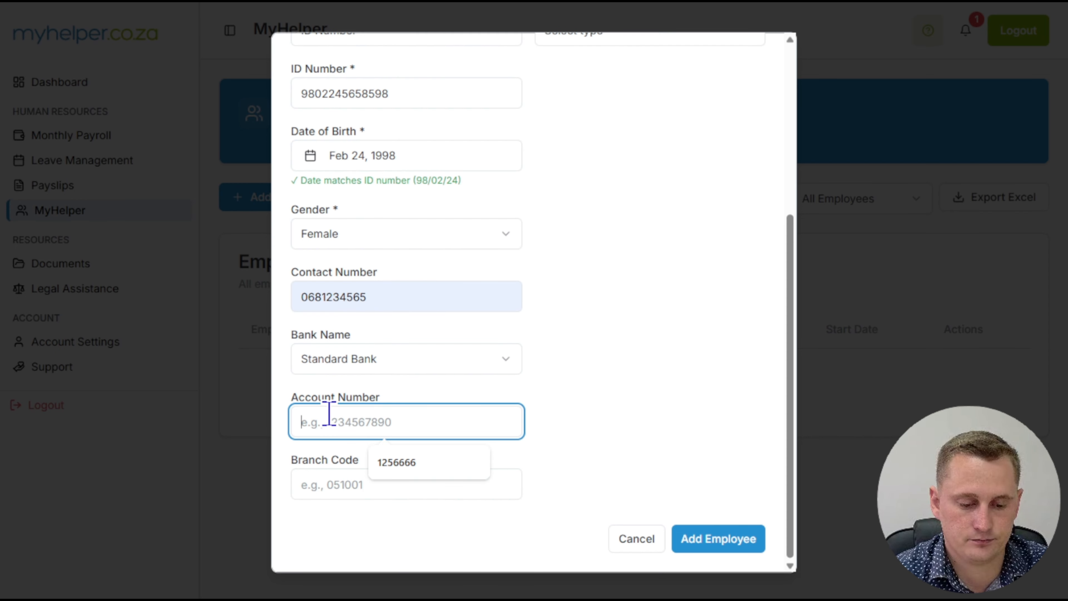
left_click(404, 464)
left_click(356, 482)
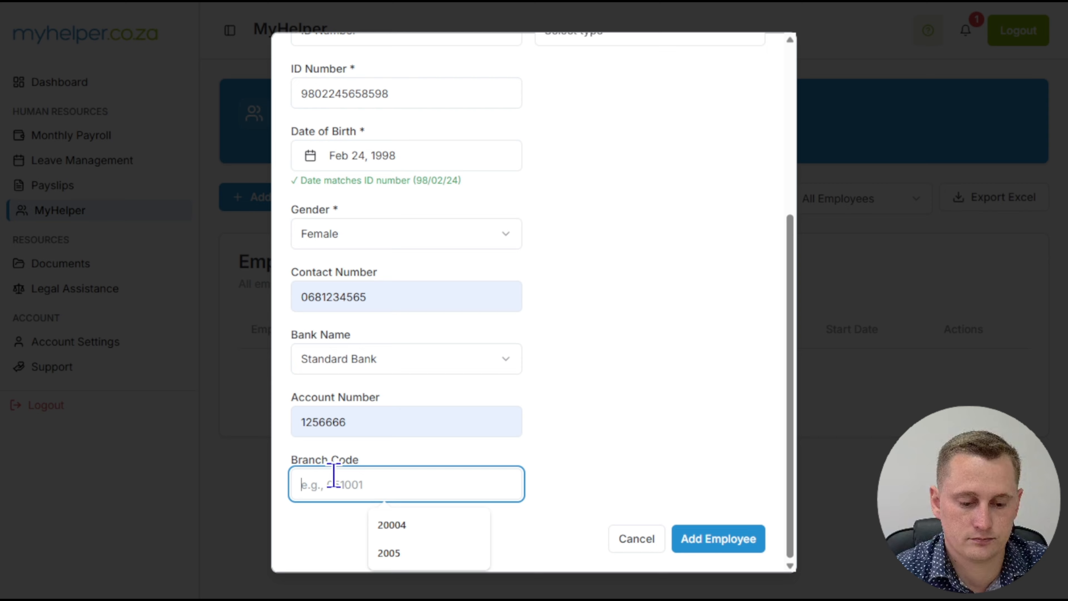
left_click(389, 524)
left_click(663, 349)
- Set the employee's job title to Nanny
scroll(671, 362, "up", 6)
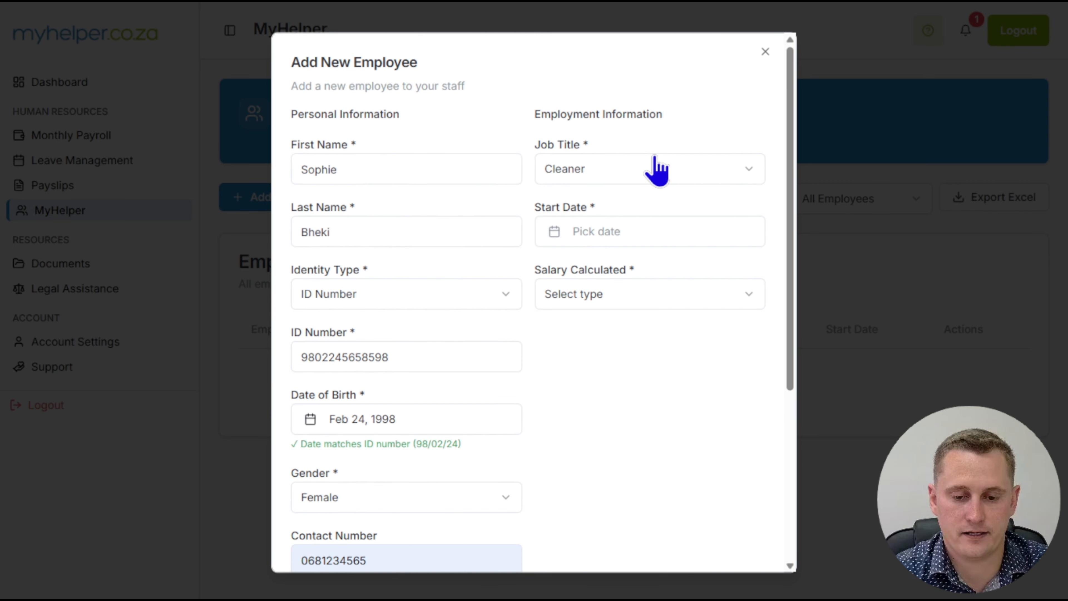
left_click(632, 176)
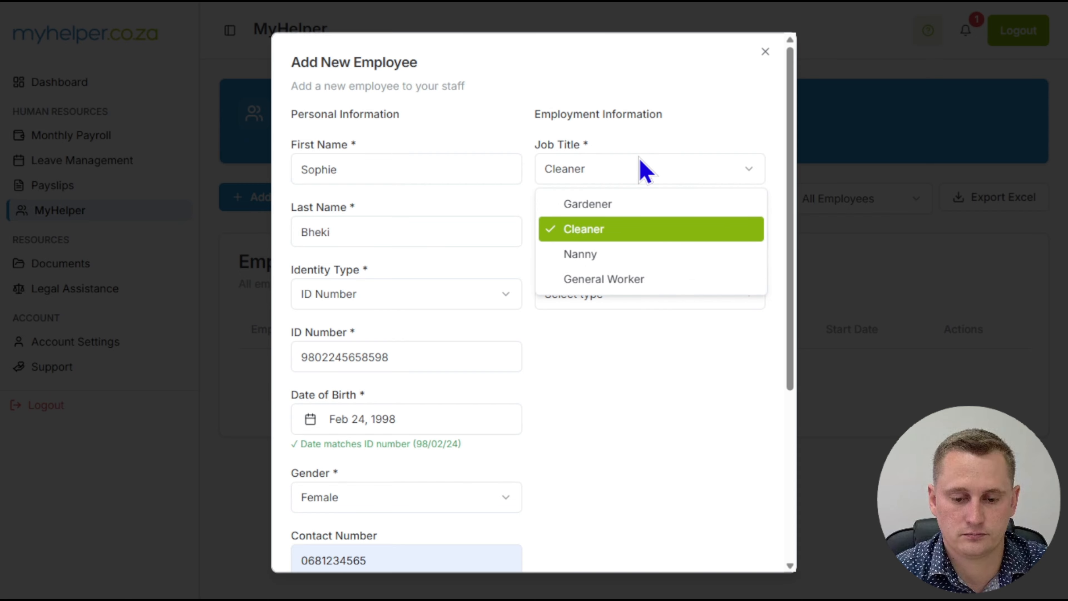
left_click(593, 261)
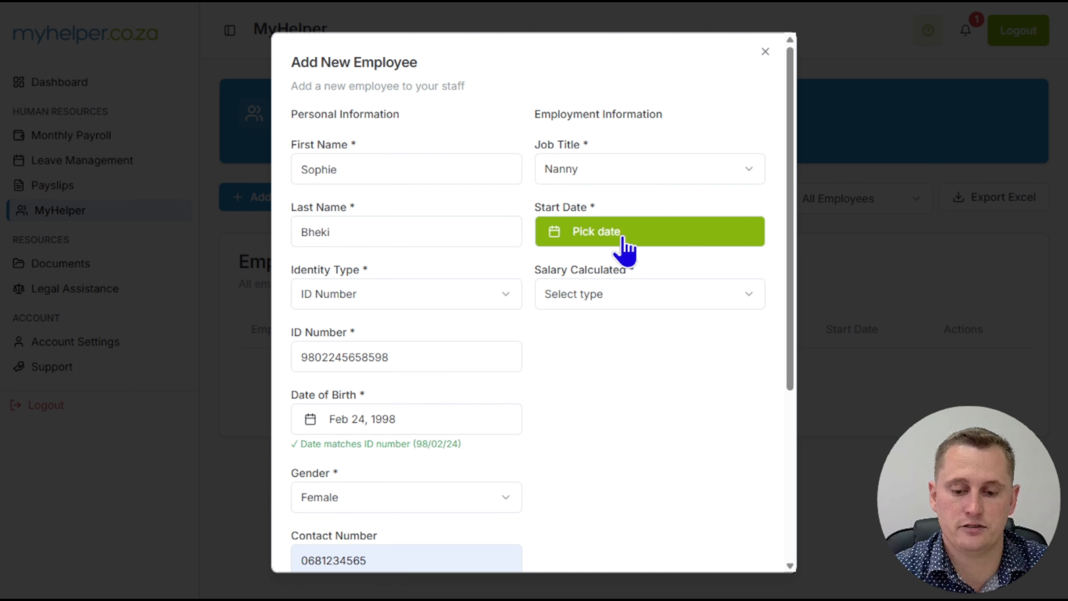
- Set the employment start date to Jan 01, 2025
left_click(626, 248)
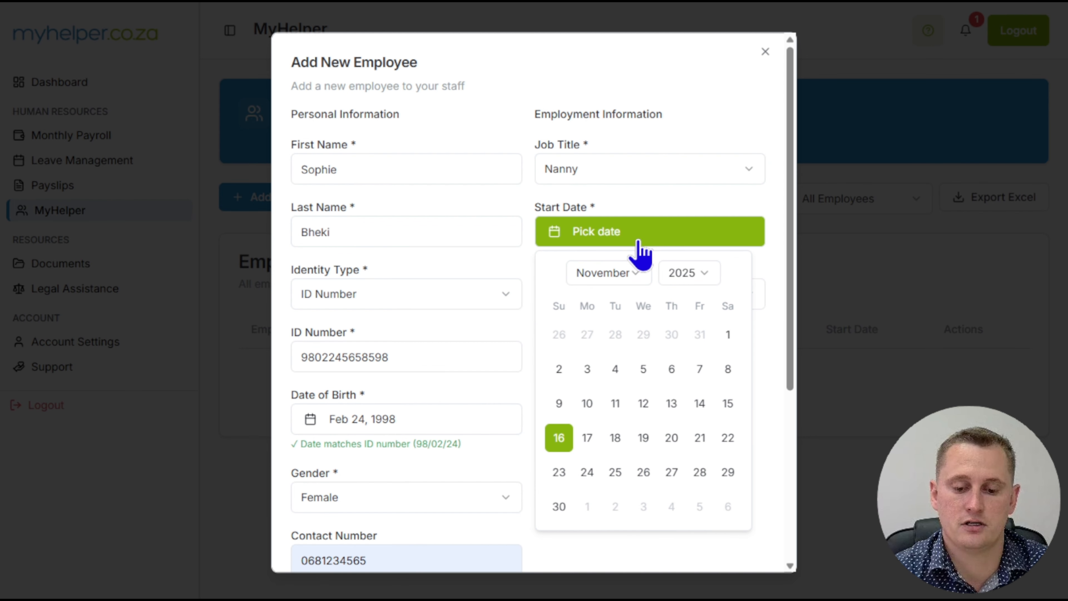
left_click(620, 275)
left_click(616, 306)
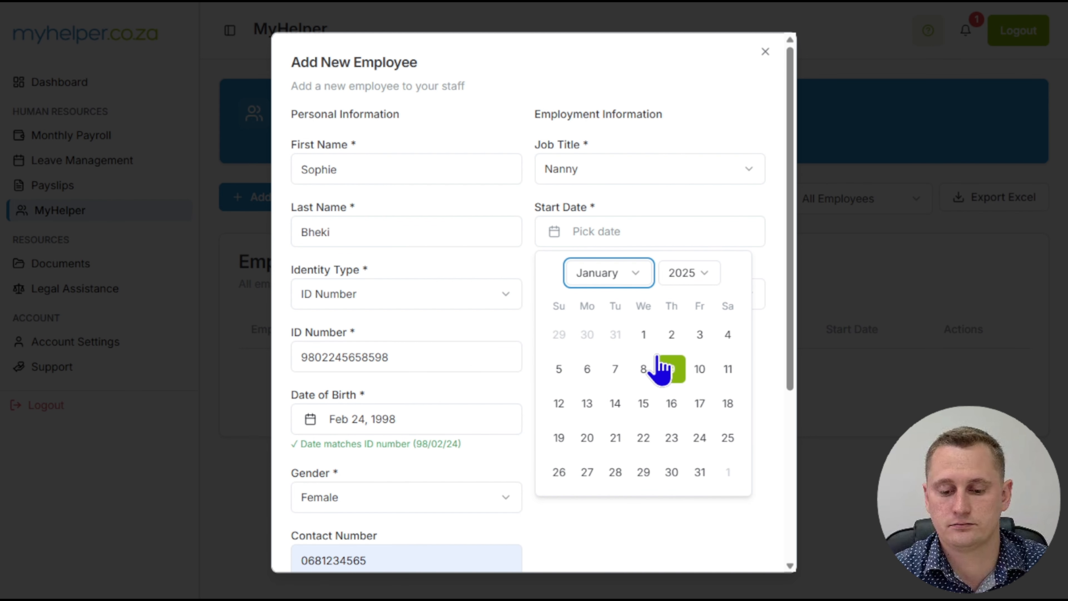
left_click(646, 336)
left_click(773, 315)
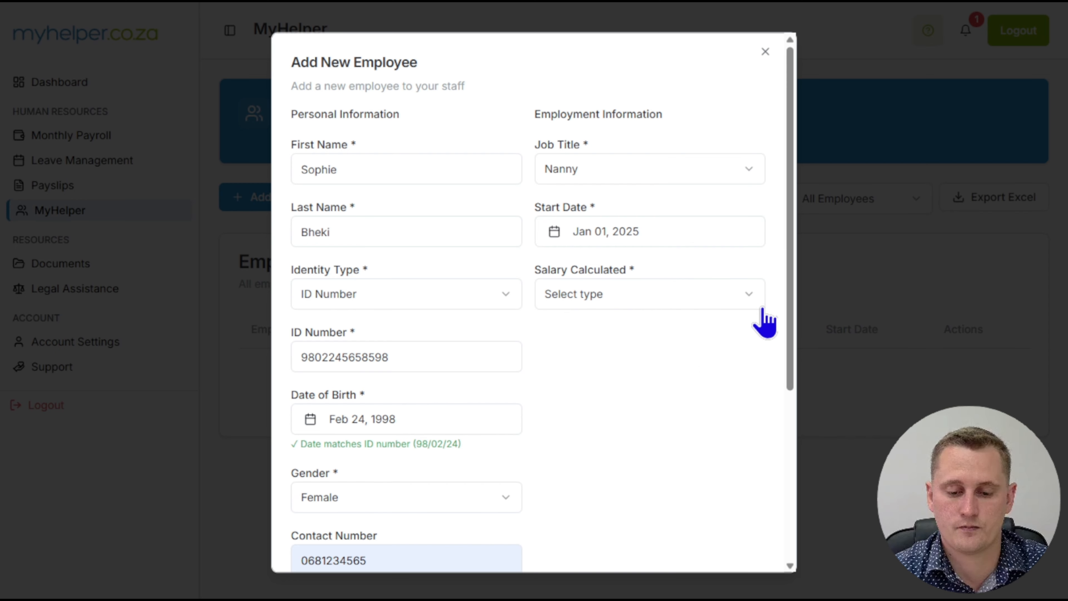
- Set the employee's salary calculation type to Monthly
scroll(645, 376, "down", 5)
scroll(640, 375, "up", 2)
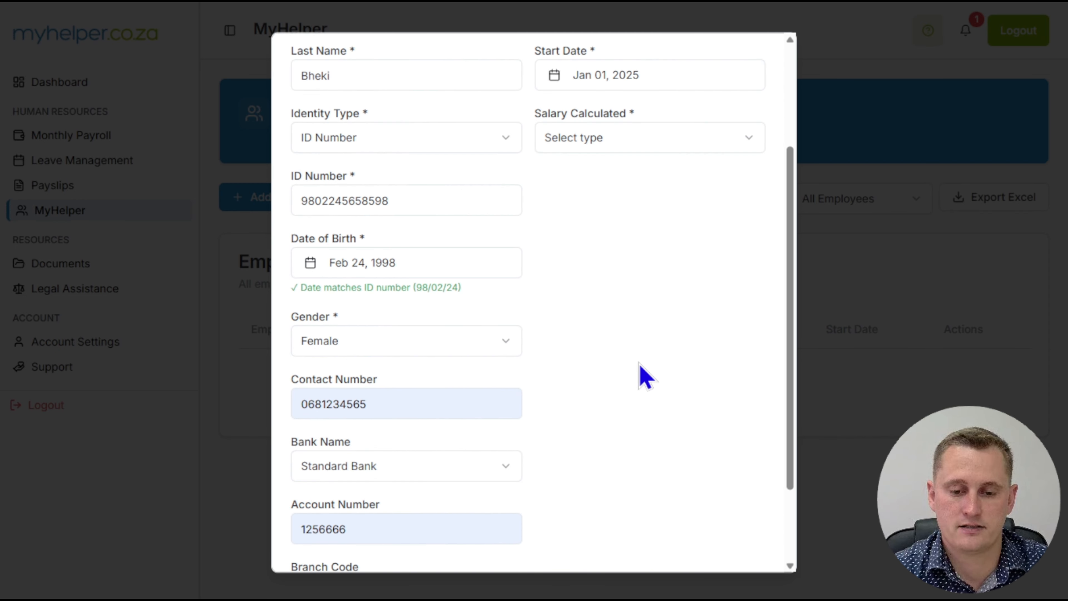
left_click(626, 145)
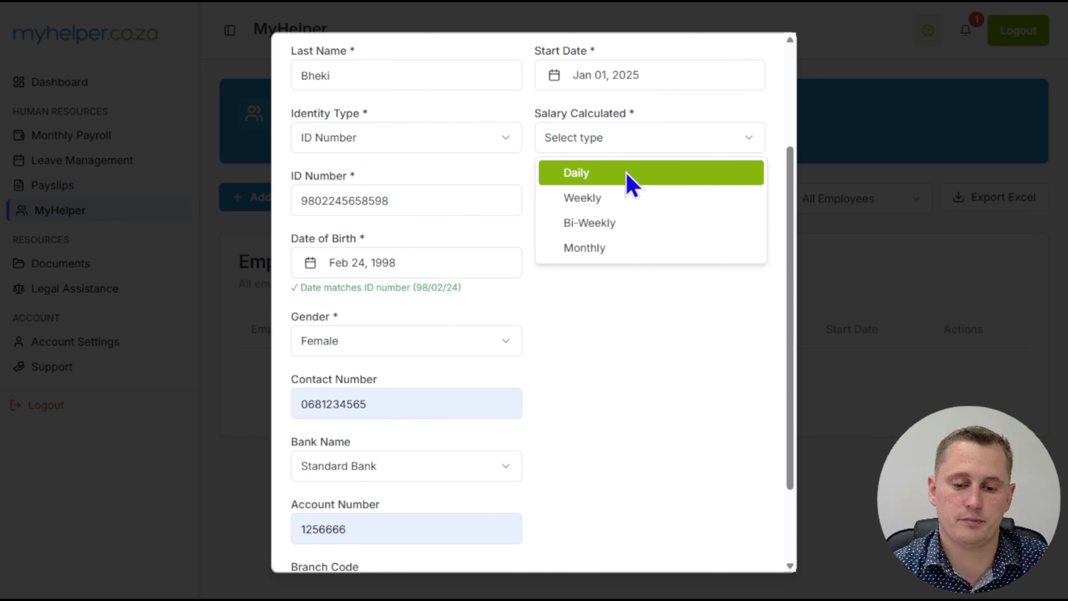
left_click(616, 251)
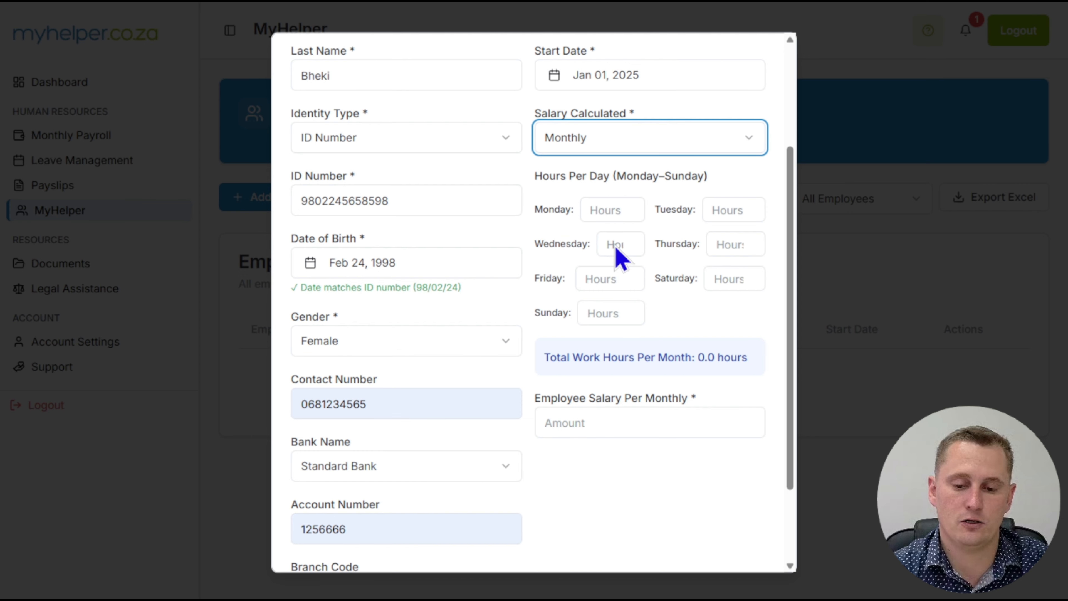
- Enter 7 working hours per day for Monday through Friday, leaving Saturday and Sunday empty
left_click_drag(791, 190, 792, 184)
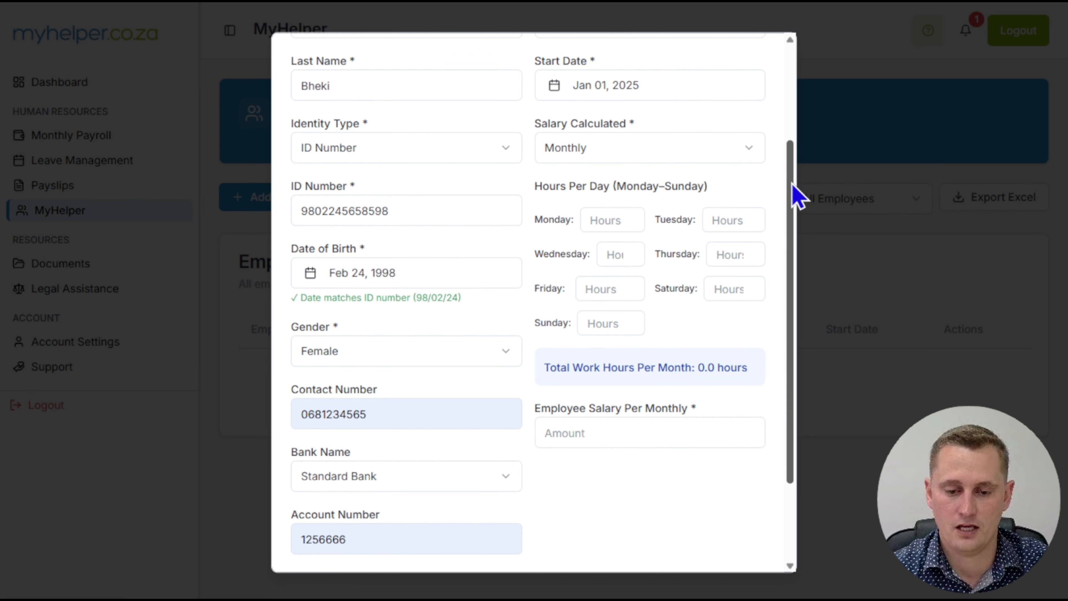
left_click(596, 220)
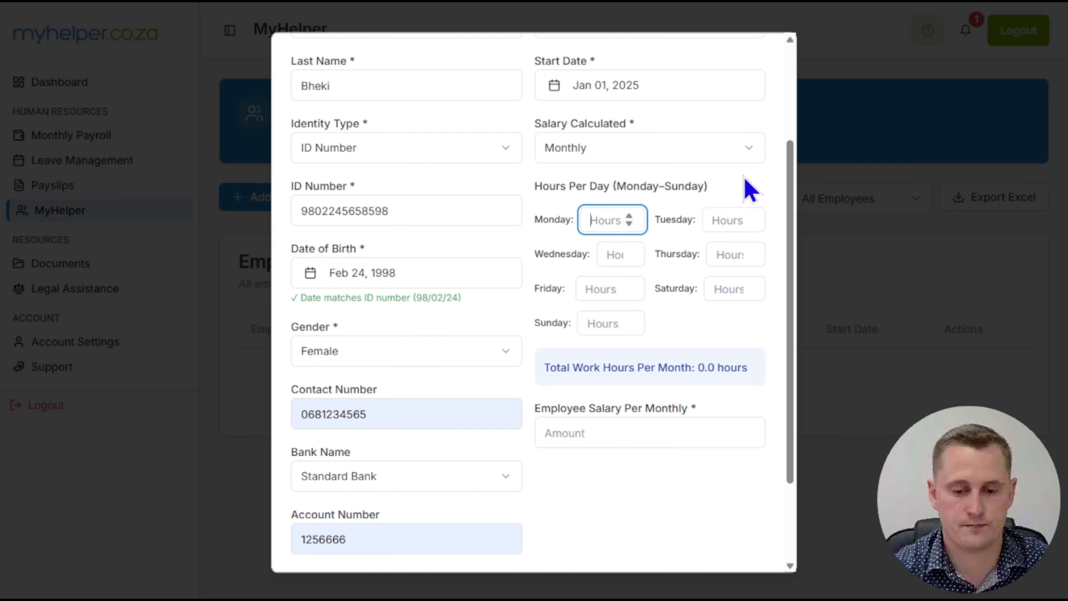
type("7")
key("Tab")
type("7")
key("Tab")
type("7")
key("Tab")
type("7")
key("Tab")
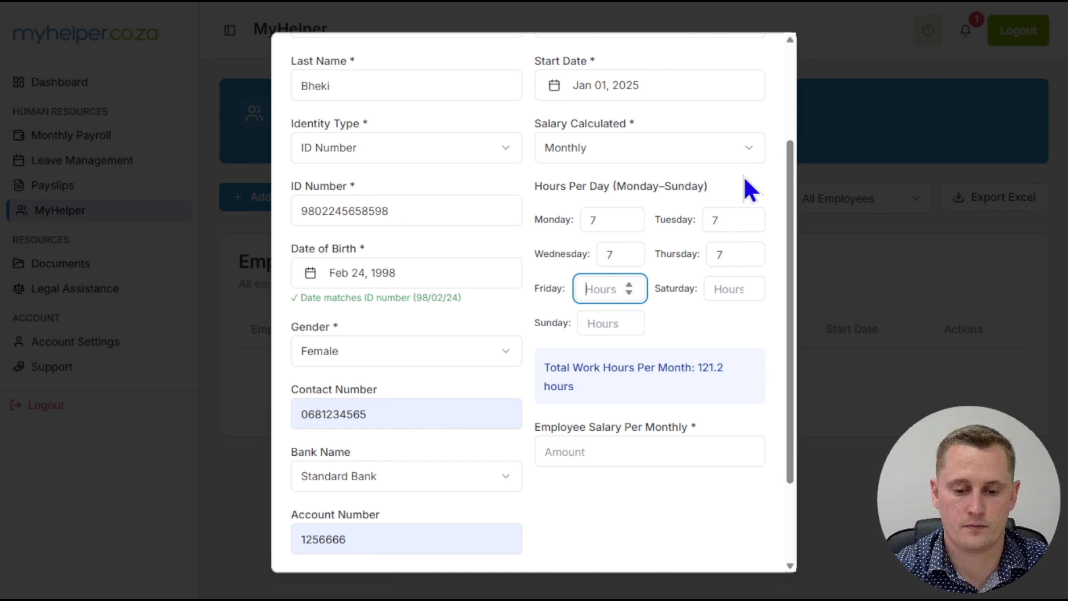
type("7")
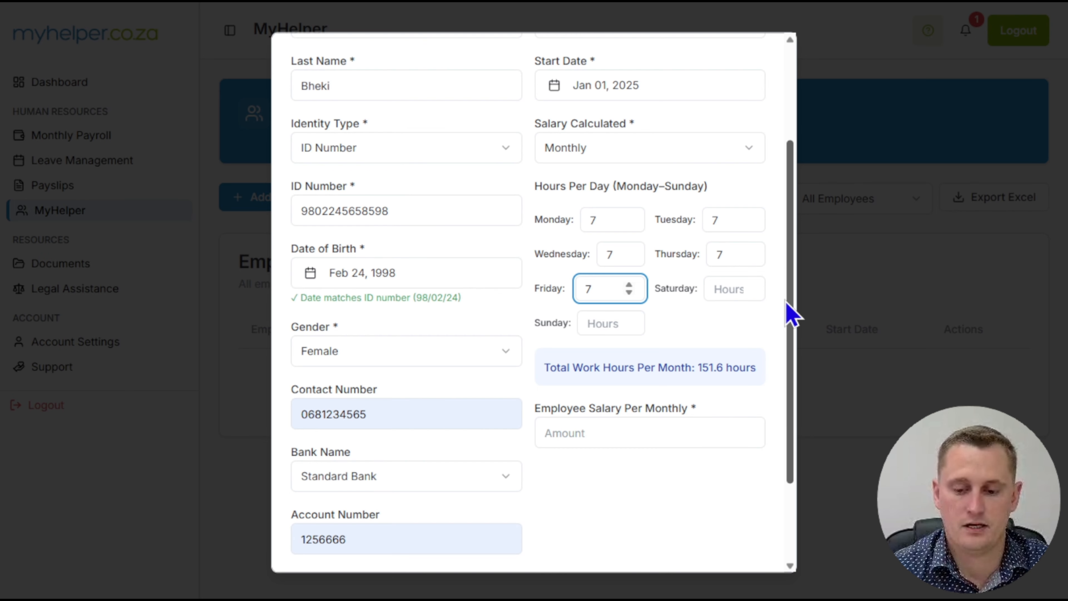
scroll(791, 337, "down", 2)
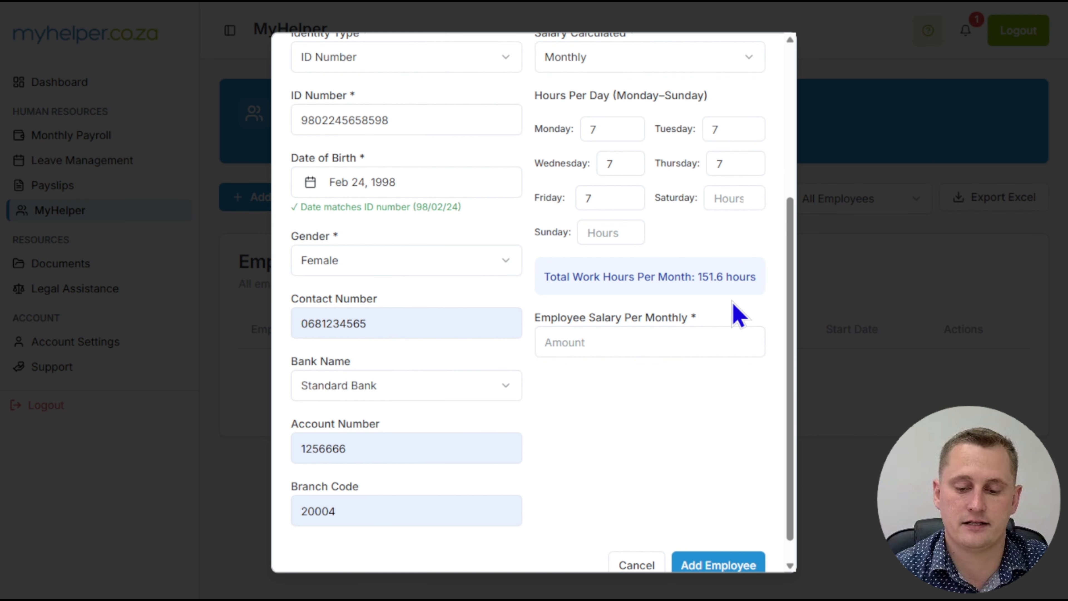
- Enter 9500 as the employee's monthly salary
scroll(784, 341, "down", 1)
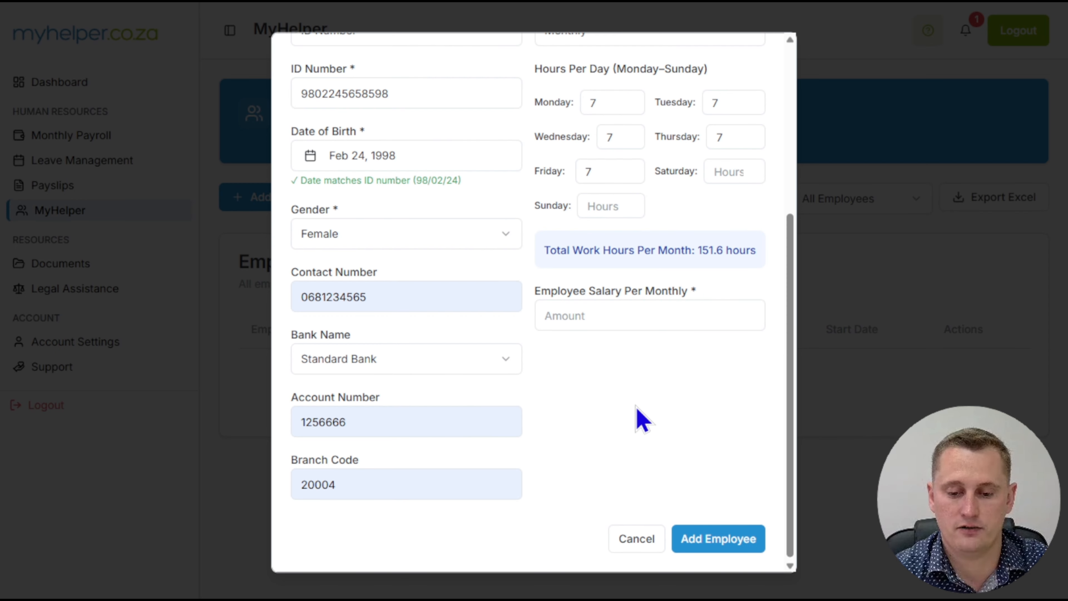
left_click(592, 316)
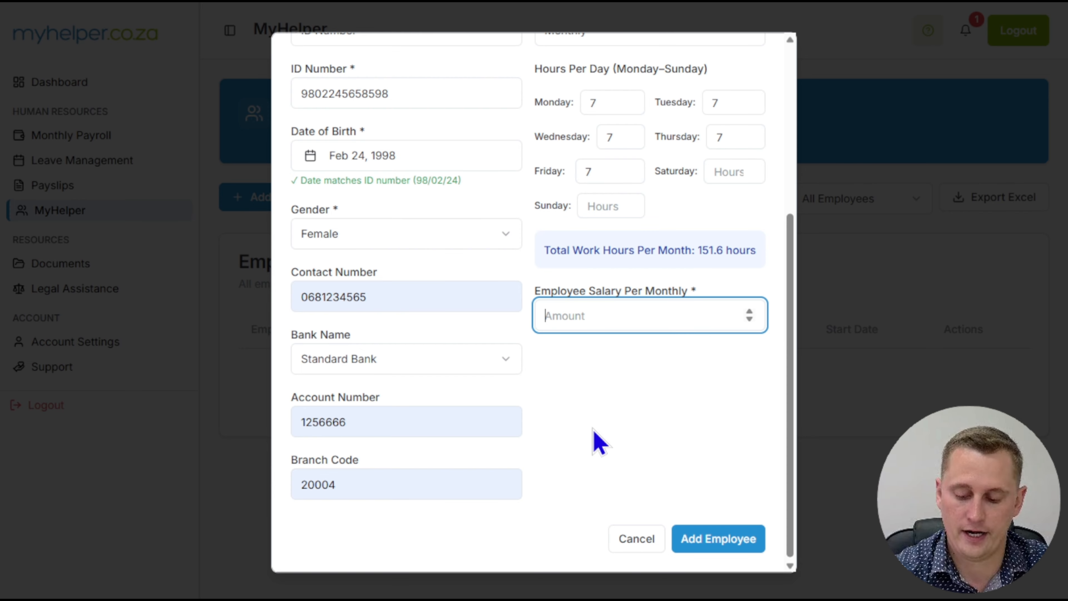
type("95")
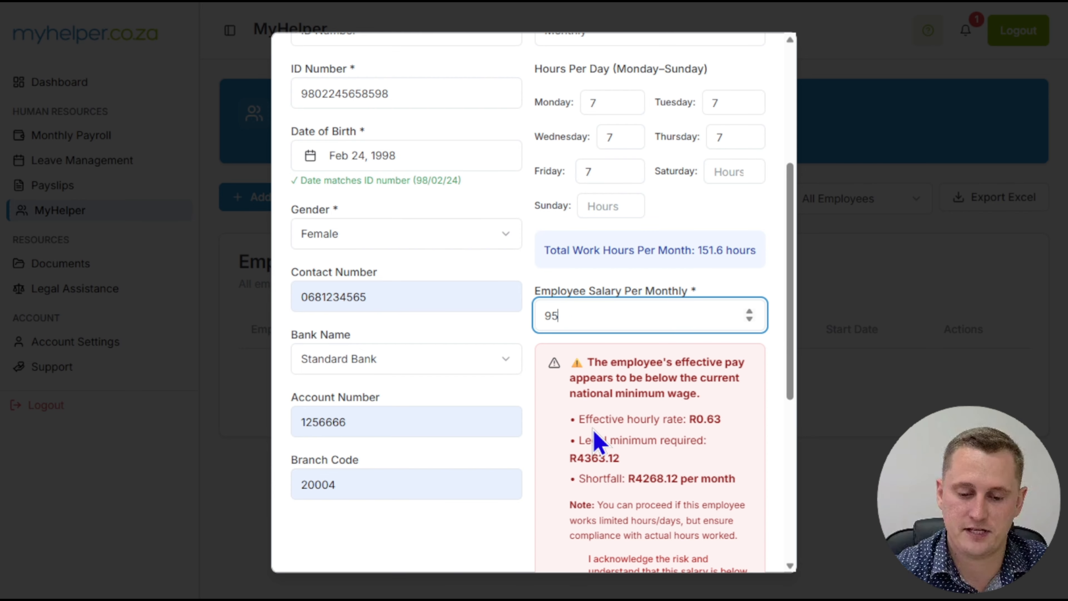
type("00")
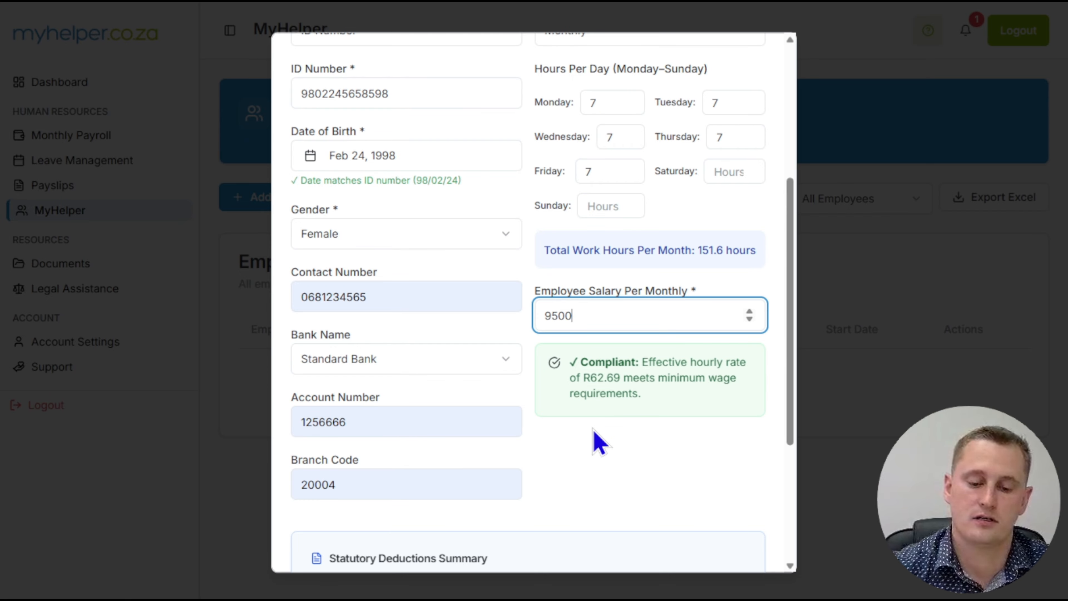
- Examine the statutory deductions summary and the UIF and PAYE calculations in the PAYE breakdown, and hide the breakdown again
left_click(789, 264)
left_click_drag(790, 266, 783, 398)
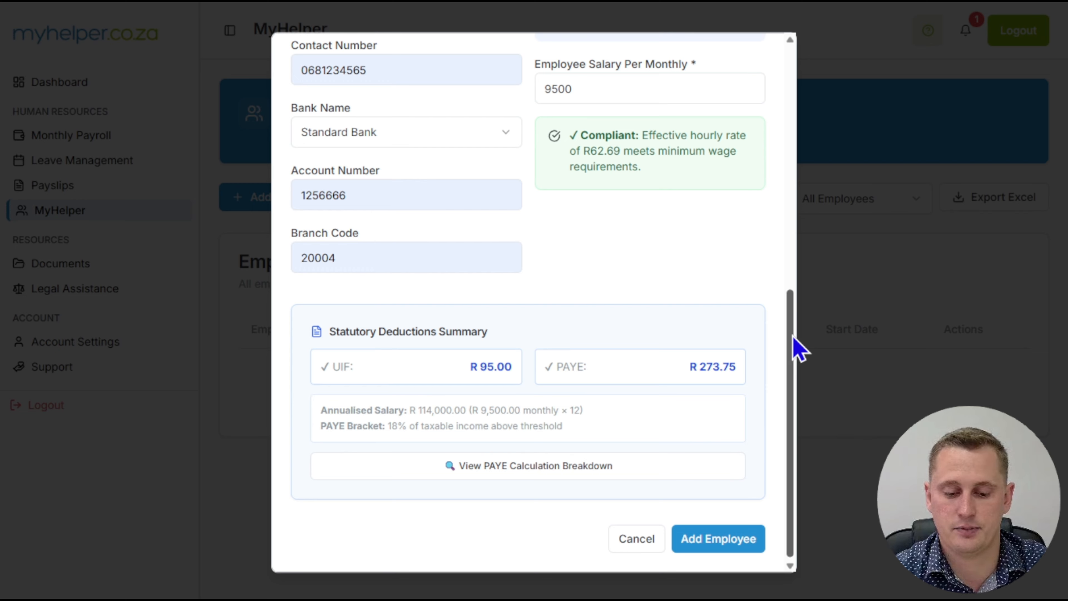
left_click(527, 480)
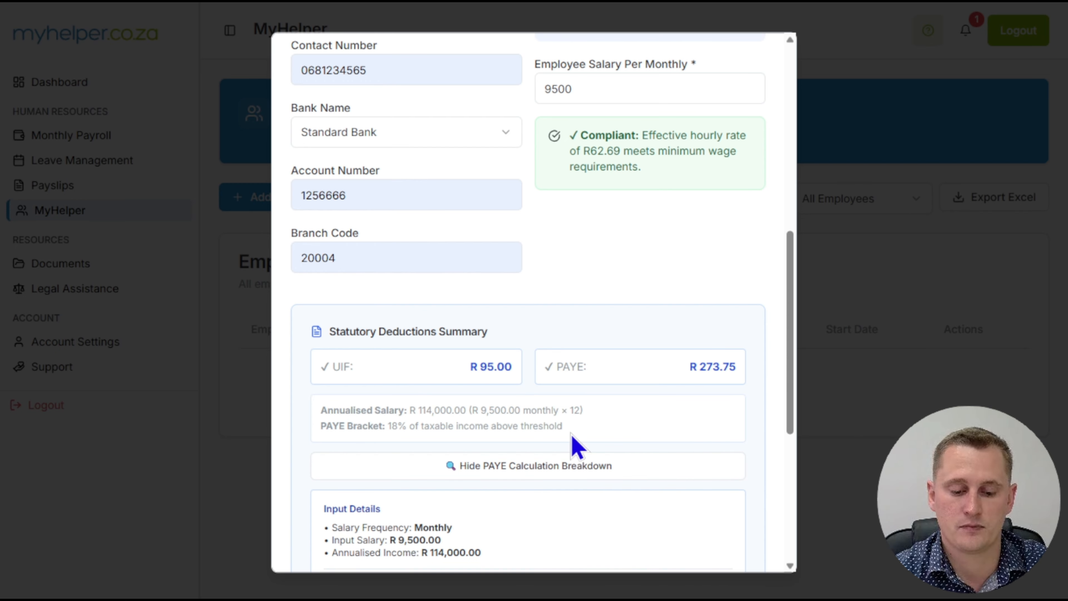
left_click_drag(787, 298, 765, 445)
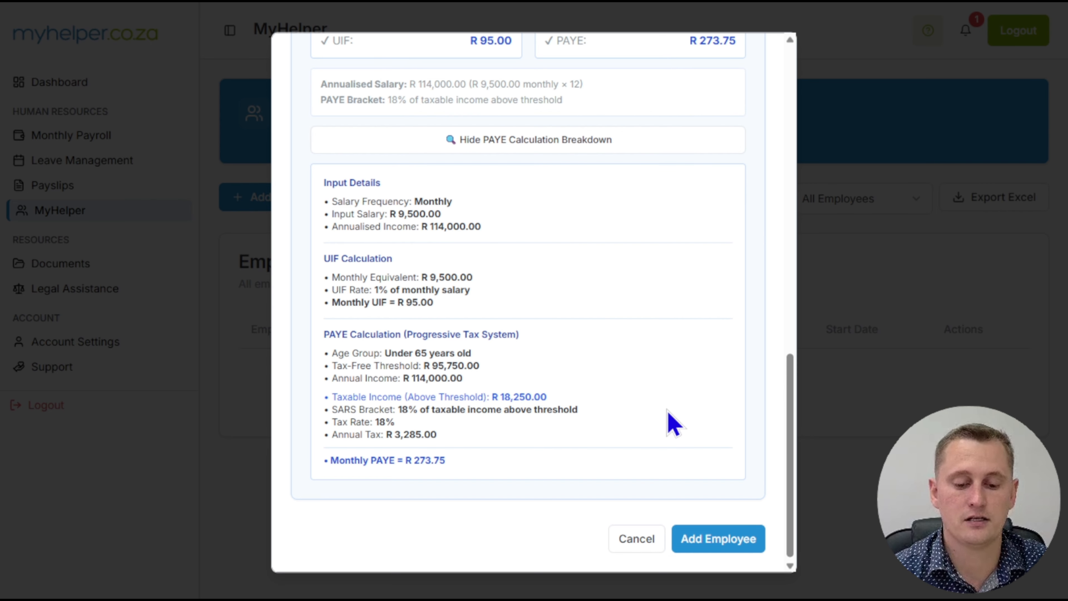
scroll(782, 420, "up", 2)
scroll(782, 437, "down", 2)
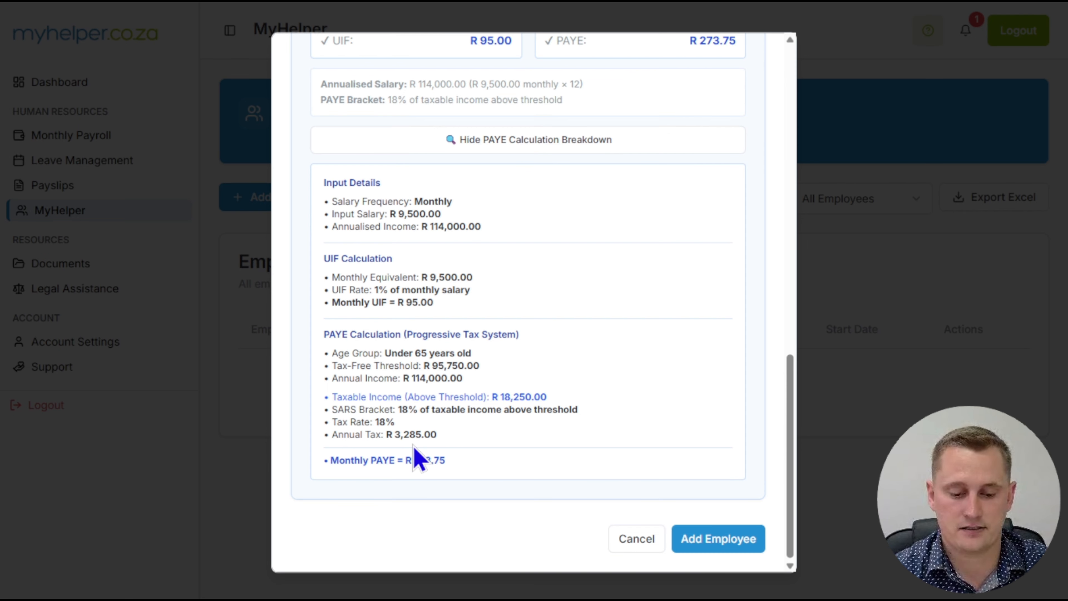
left_click_drag(444, 437, 316, 406)
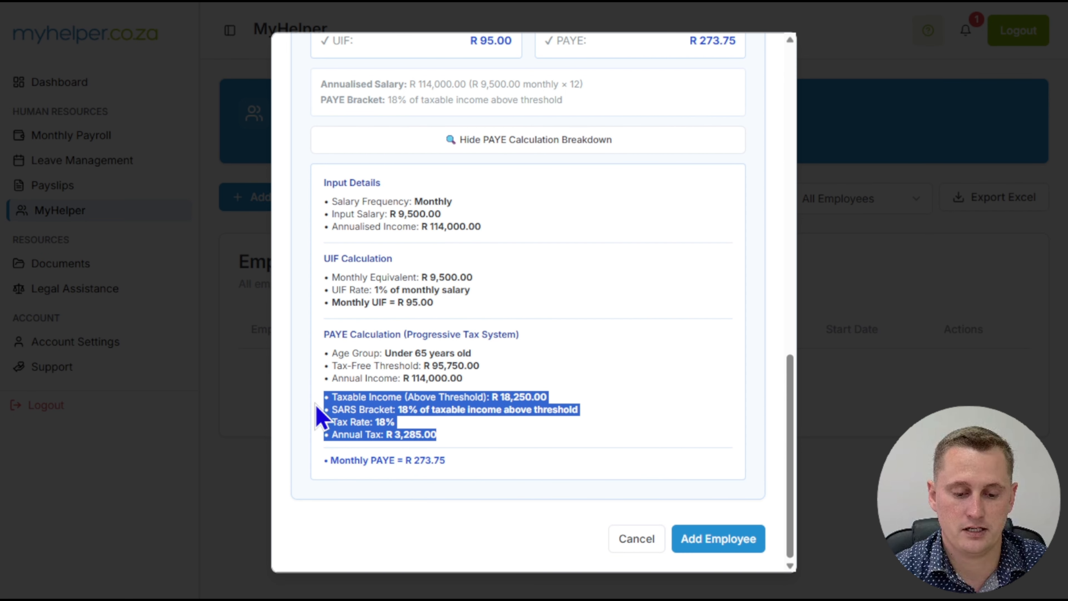
left_click(475, 448)
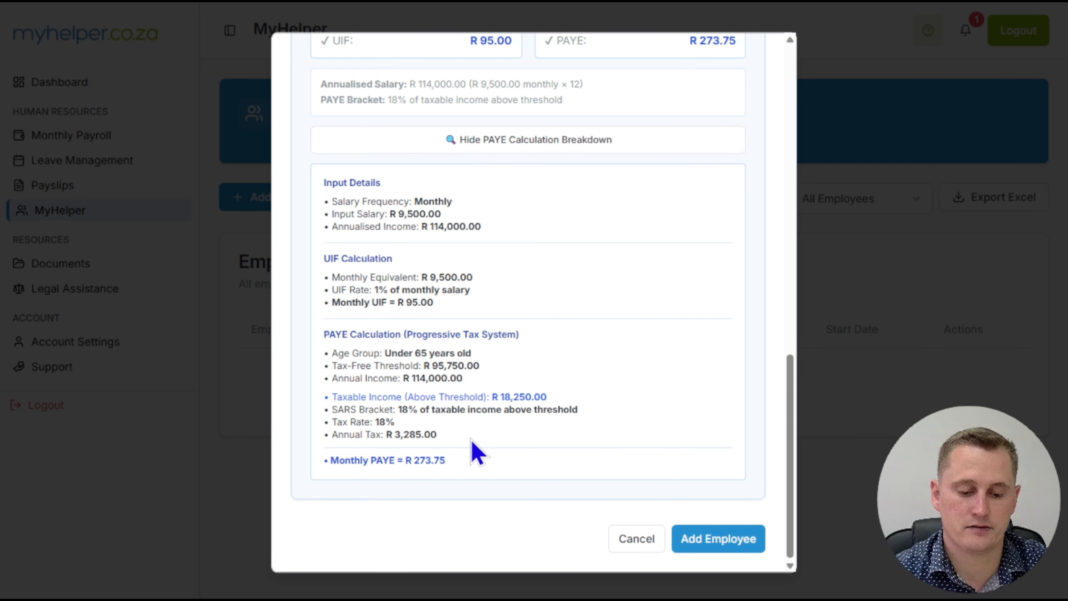
left_click_drag(323, 461, 453, 471)
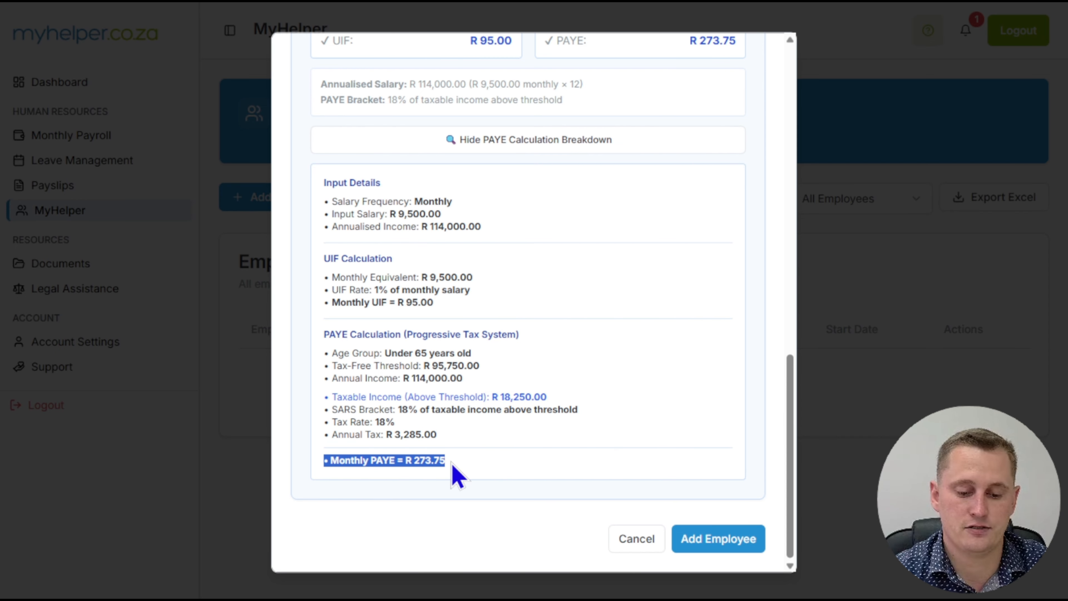
scroll(796, 400, "up", 4)
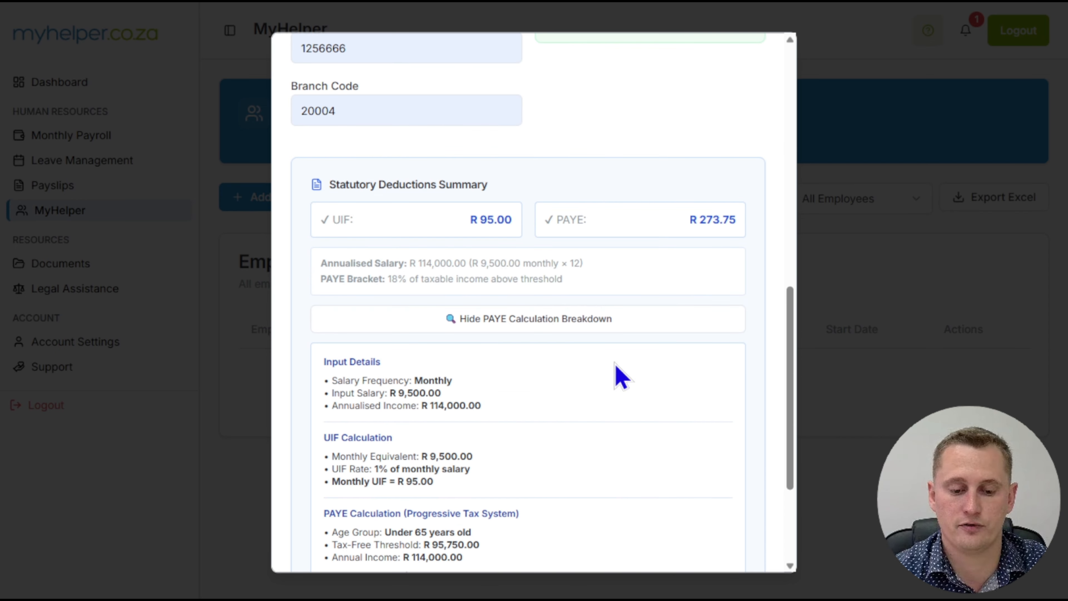
left_click(507, 321)
- Change the employee's monthly salary to 5500 and check the PAYE amount in the statutory deductions summary
scroll(631, 446, "up", 2)
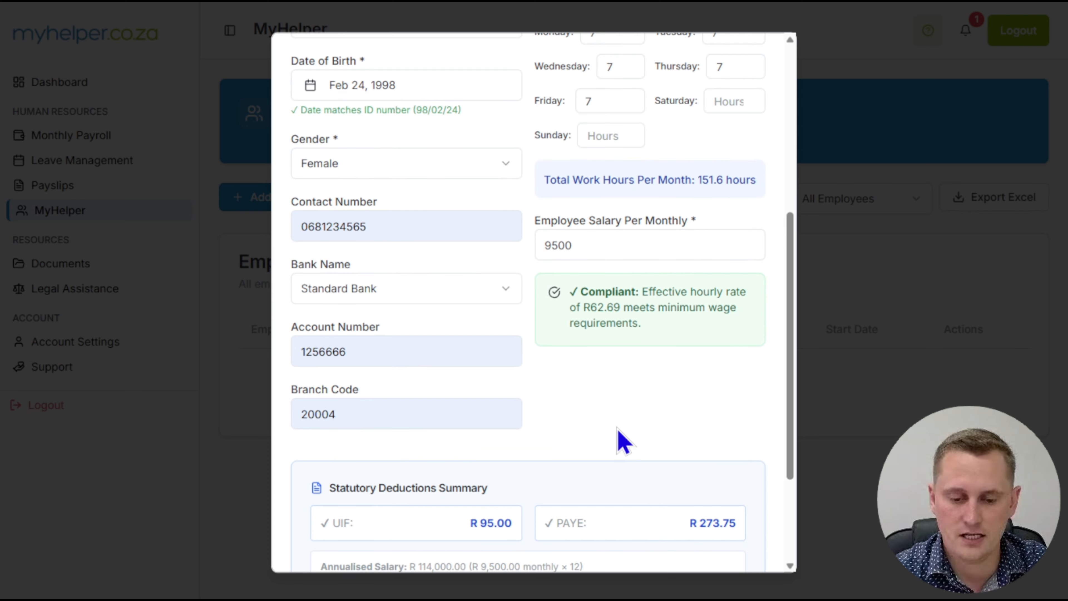
left_click_drag(595, 248, 552, 251)
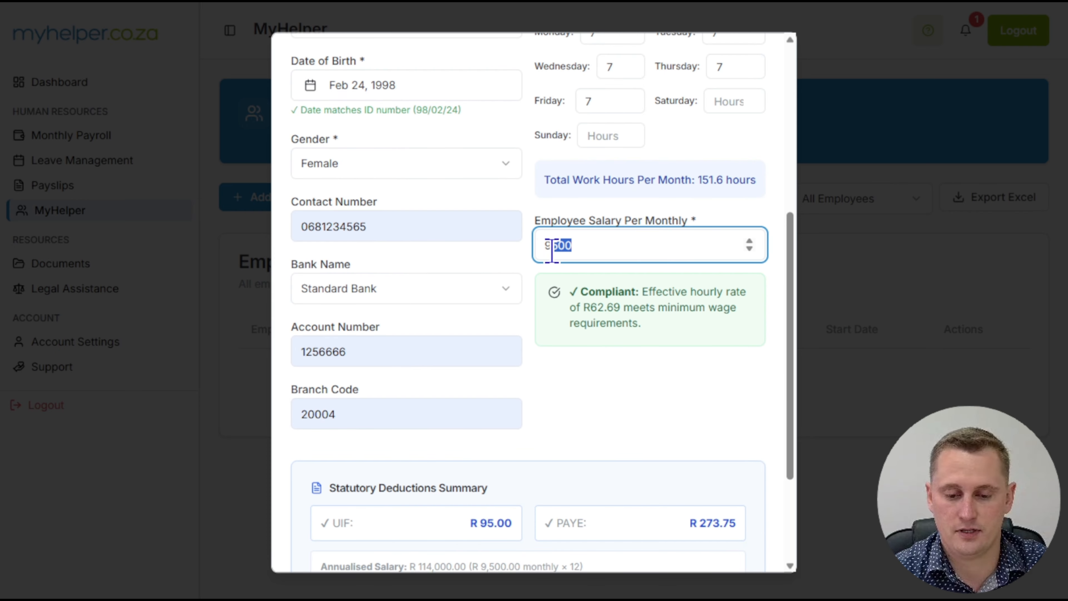
type("5500")
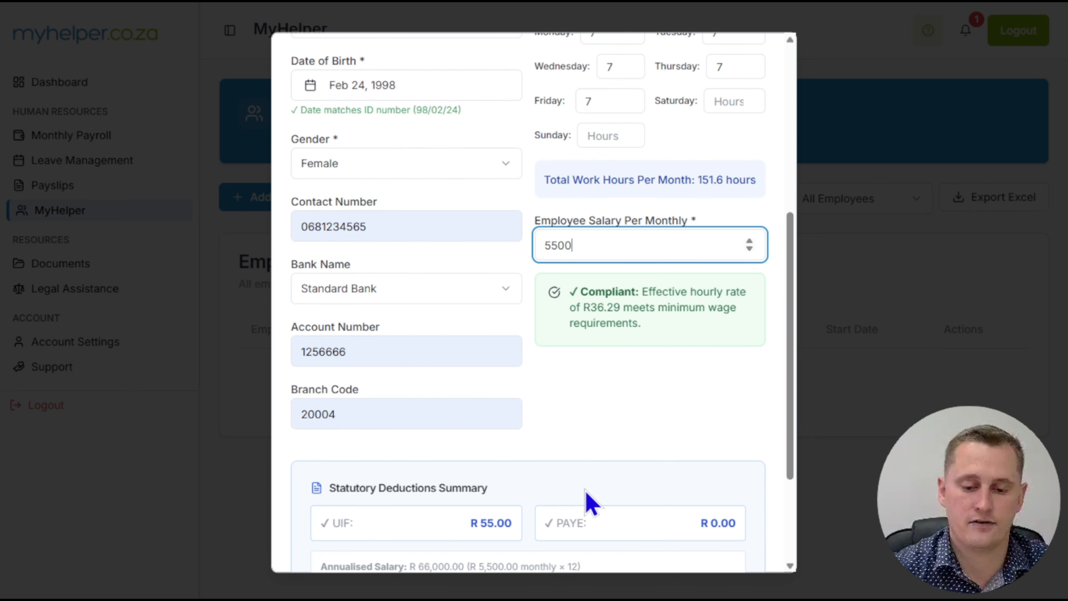
left_click(646, 422)
scroll(656, 416, "down", 4)
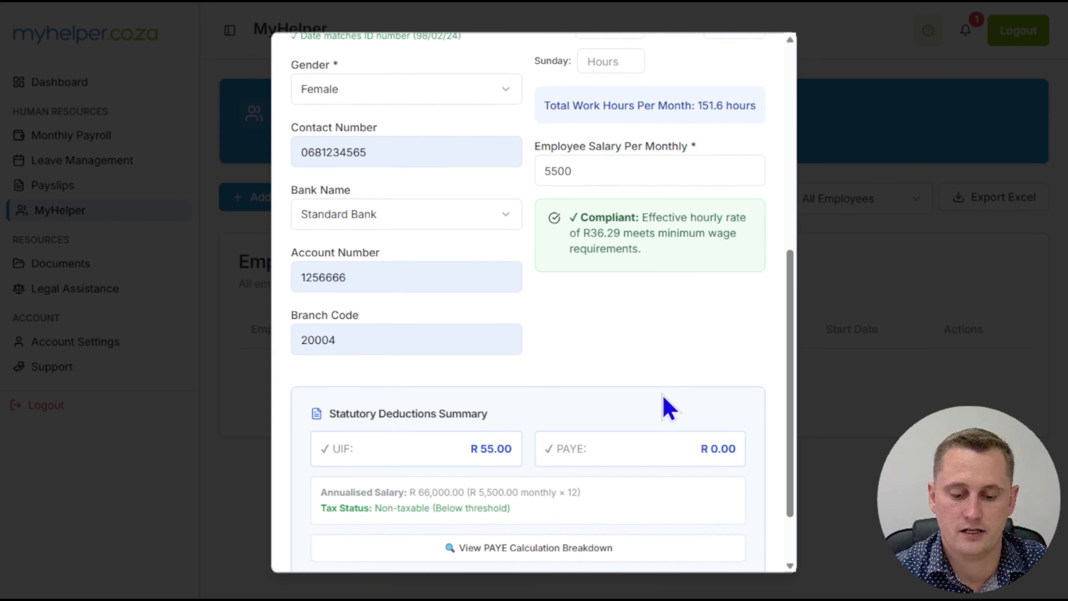
triple_click(719, 366)
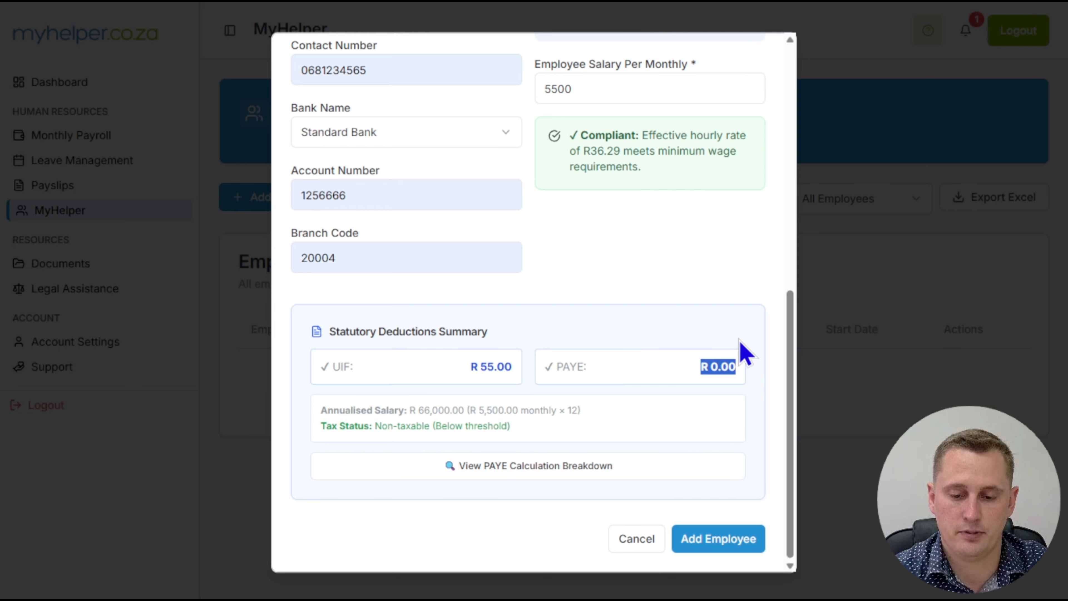
left_click(689, 263)
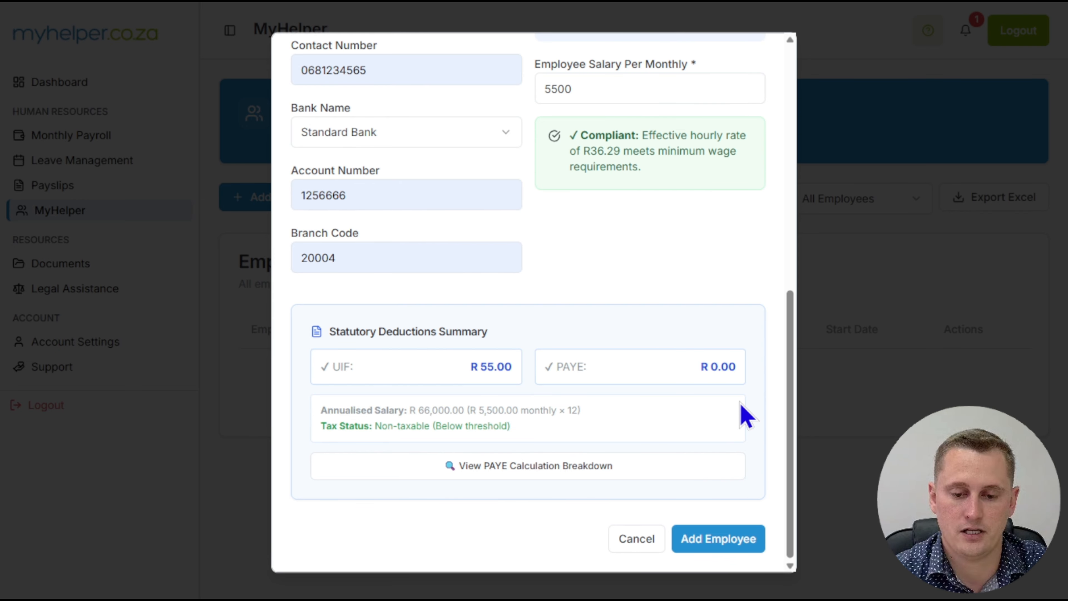
- Review the completed form and add the employee to the records
scroll(745, 417, "up", 6)
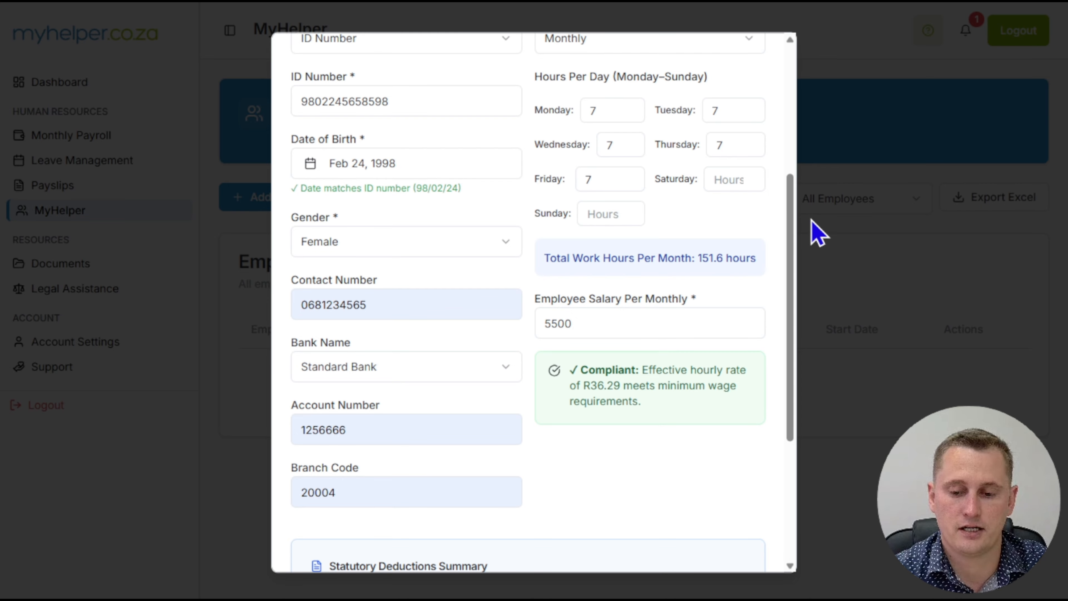
left_click_drag(791, 230, 790, 385)
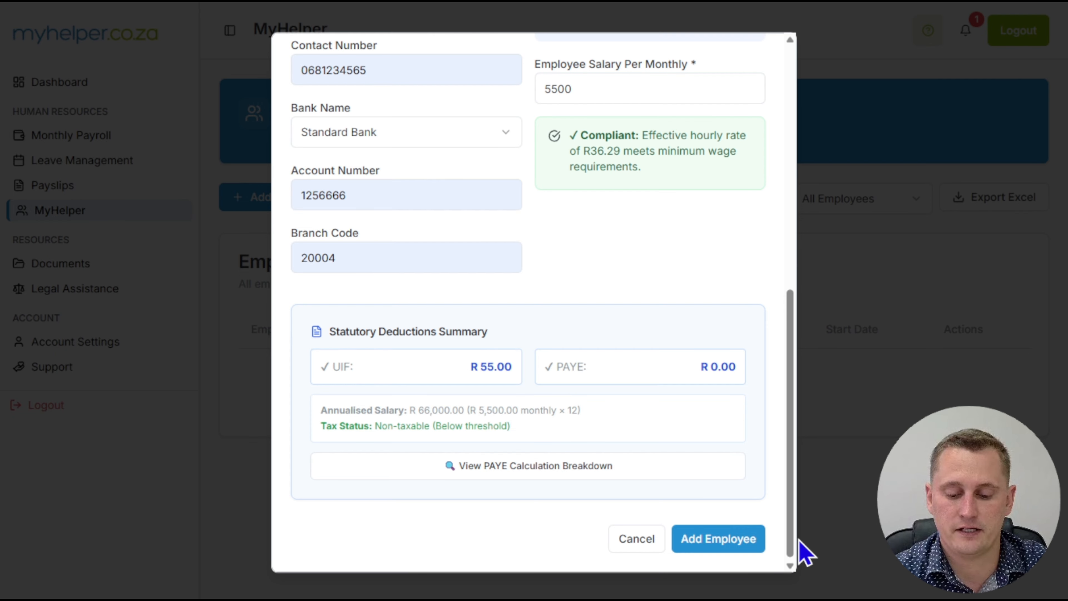
left_click(710, 547)
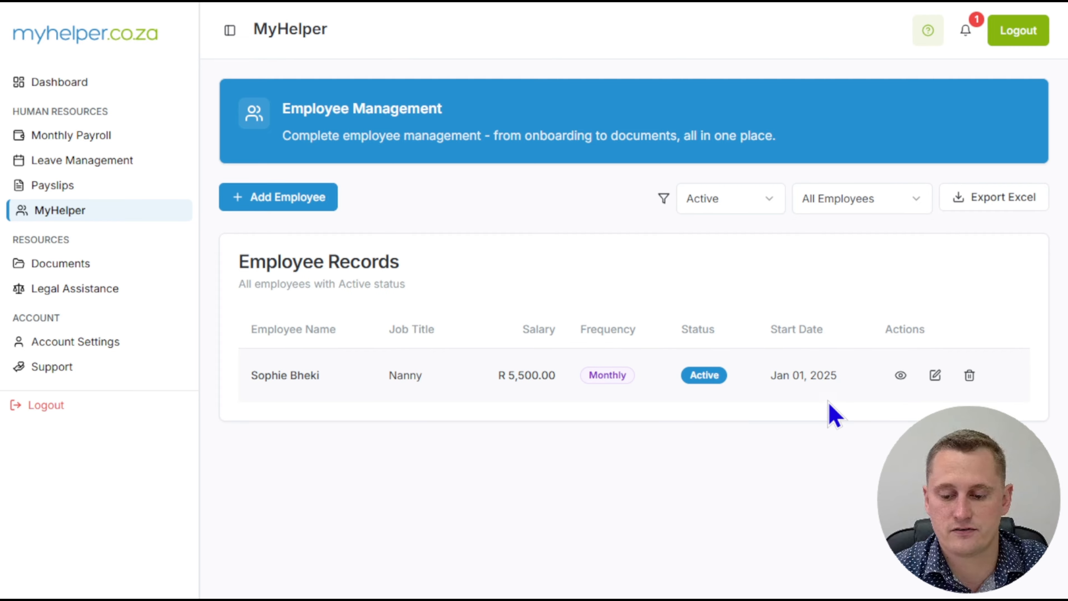
- View the new nanny's employee profile with its personal, employment and bank details, and close it
left_click(900, 376)
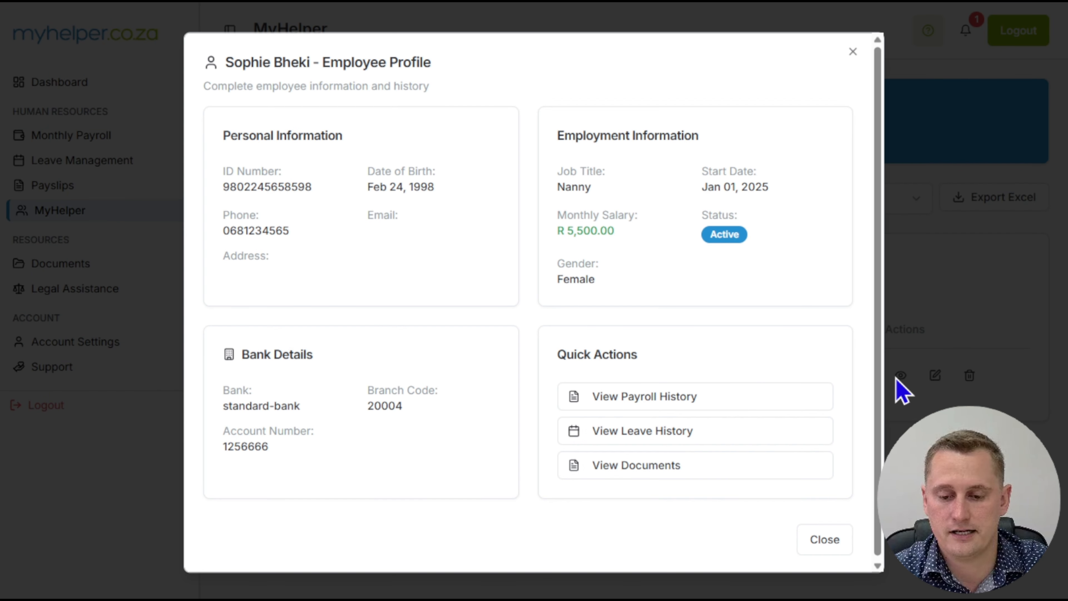
scroll(883, 206, "down", 1)
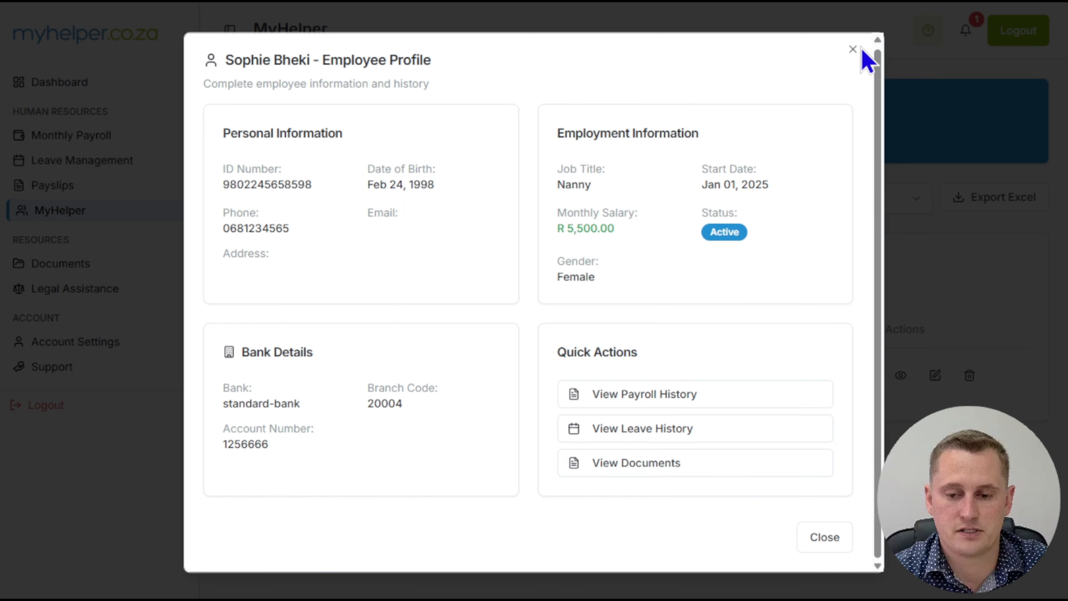
left_click(852, 50)
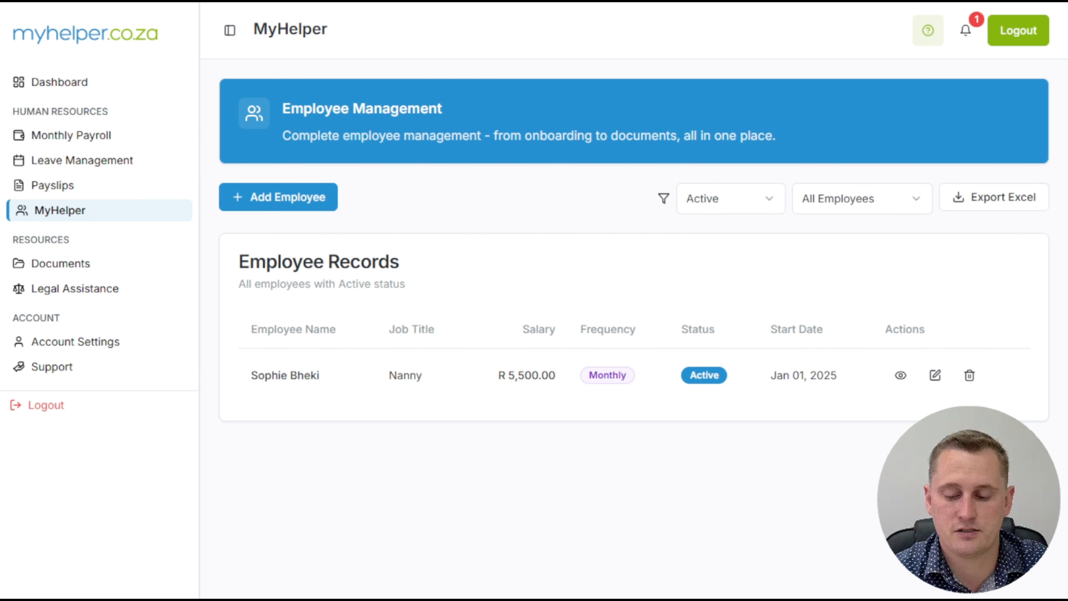
- Open the nanny's record for editing, look through its details, and cancel without making changes
left_click(932, 377)
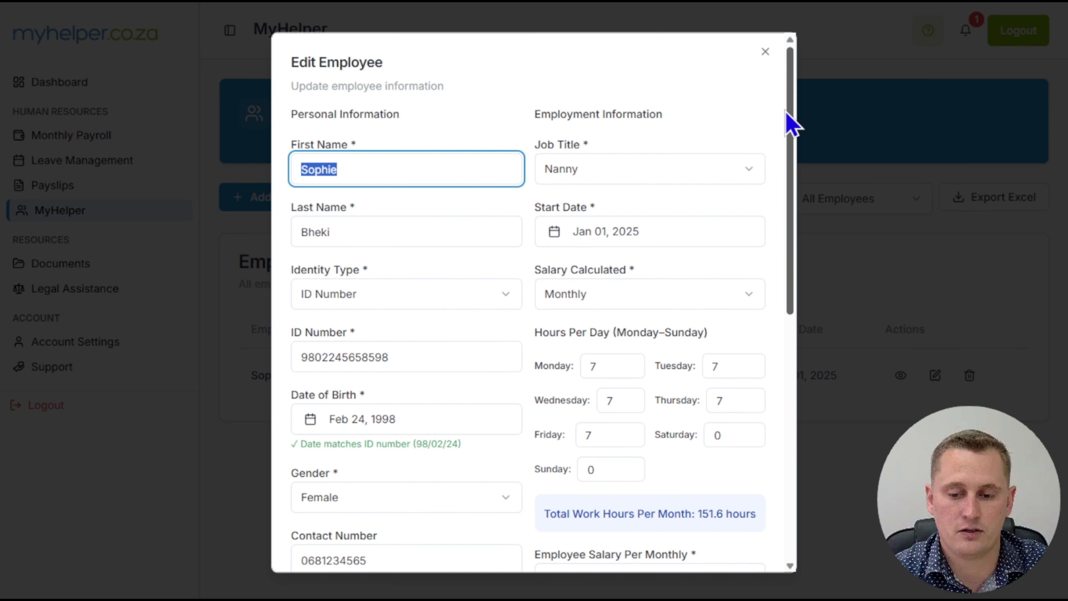
left_click_drag(787, 114, 768, 399)
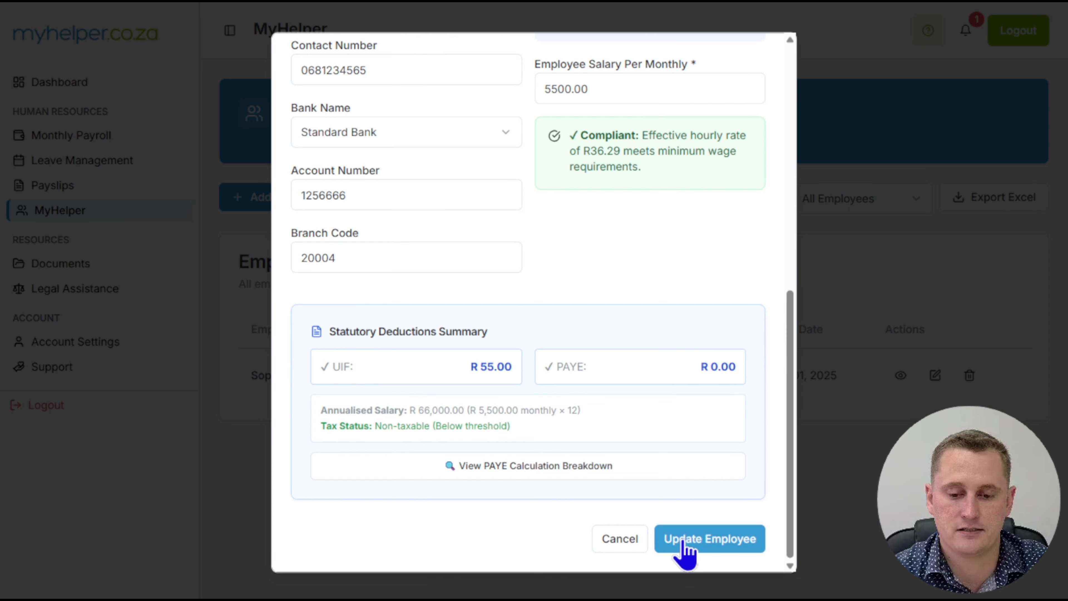
left_click(618, 546)
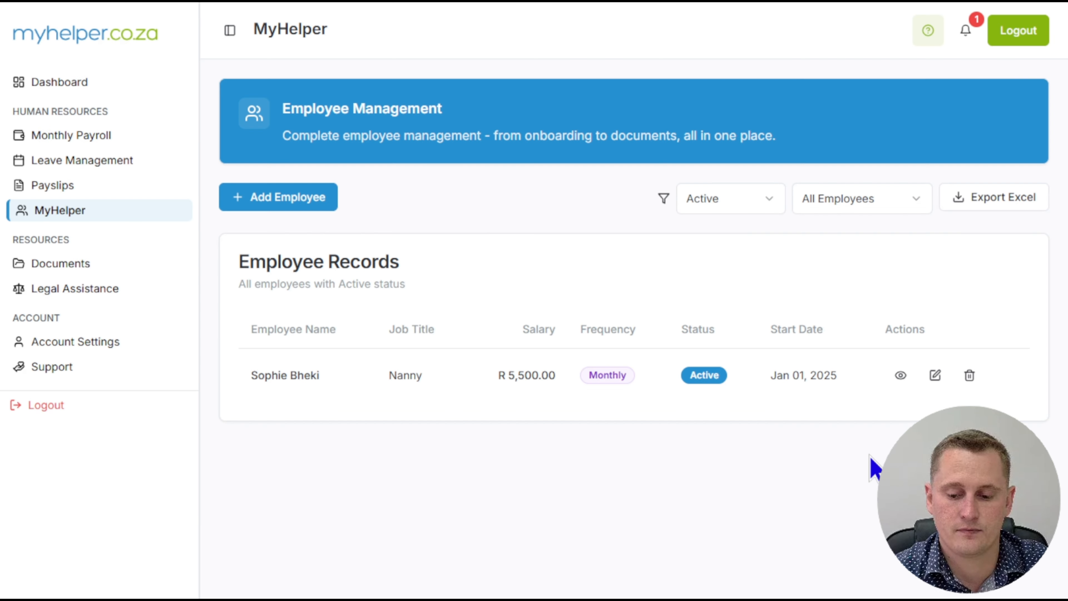